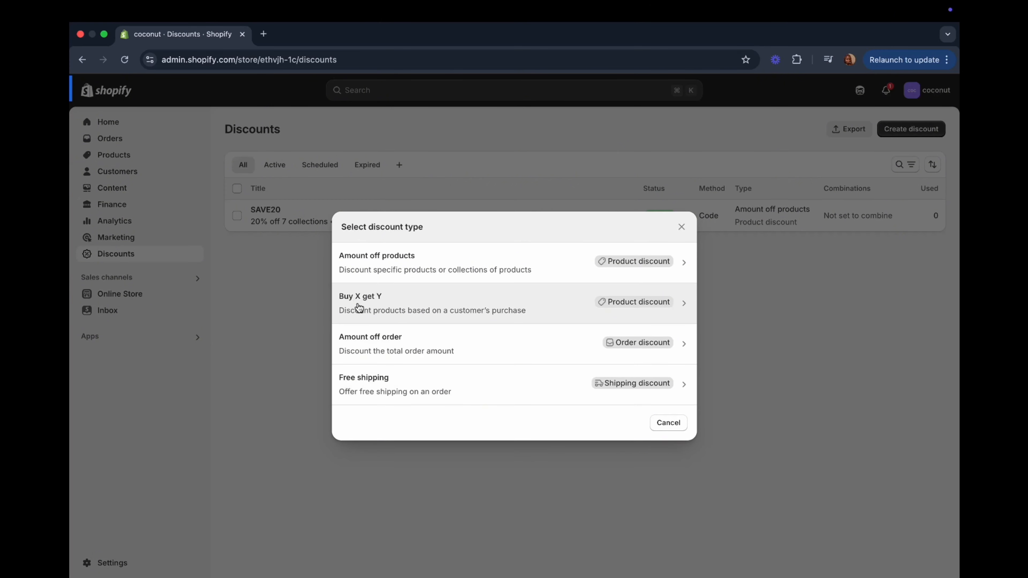
- Create a Buy X get Y discount as an automatic discount titled "Buy 1 Get 1 Free"
left_click(629, 308)
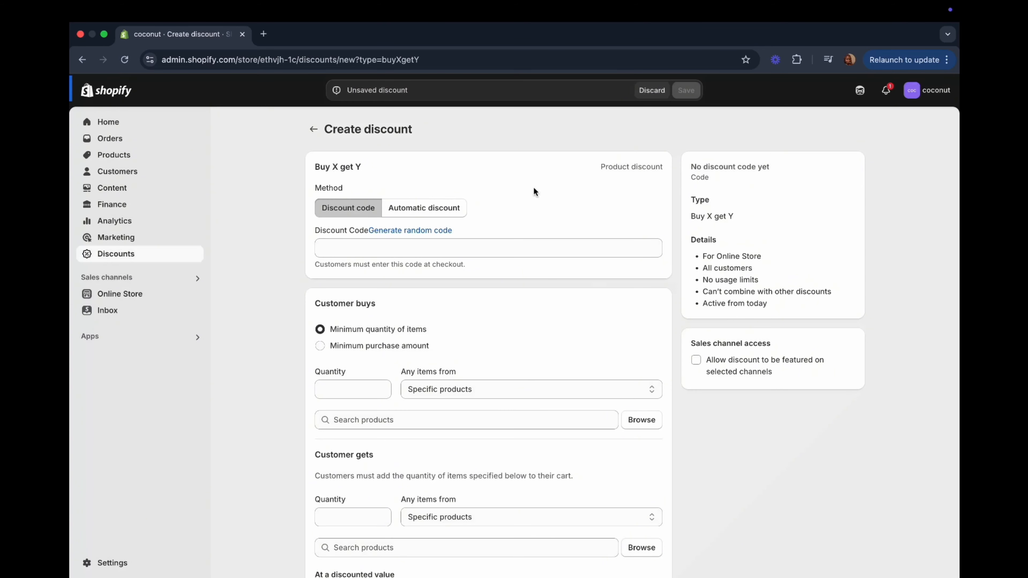
left_click(423, 207)
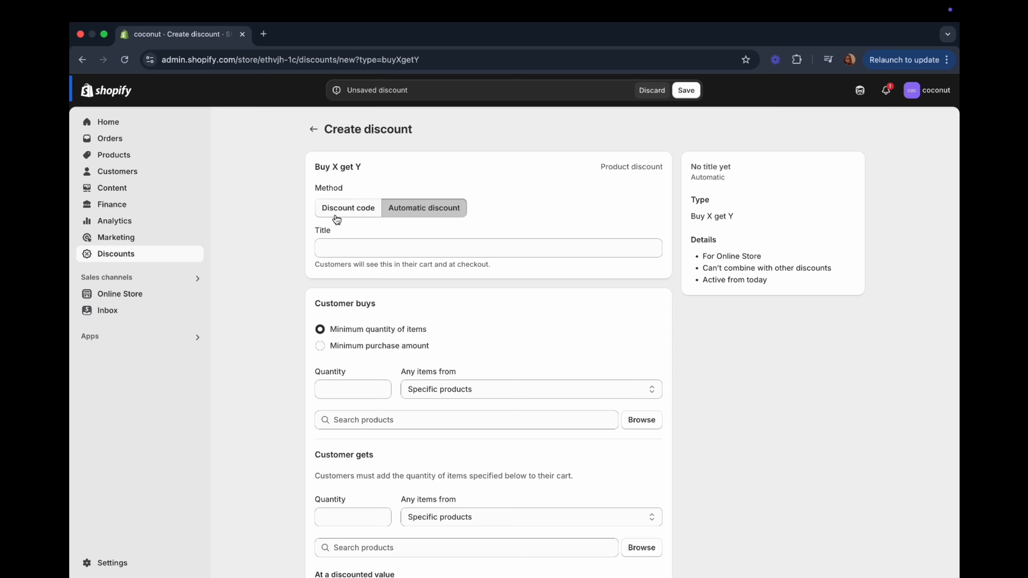
left_click(376, 245)
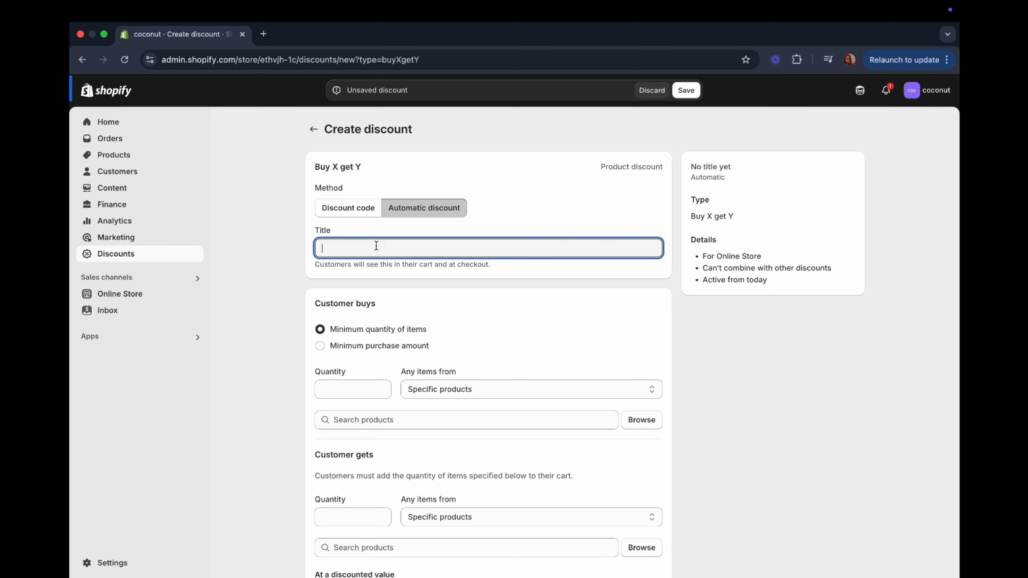
type("B")
type("uy ")
type("1 Gr")
type("et 1")
type(" Freee")
key("BackSpace")
- Try the discount code method with custom codes FREEITEM and ONEFREE and a randomly generated code, and return to automatic discount
left_click(356, 208)
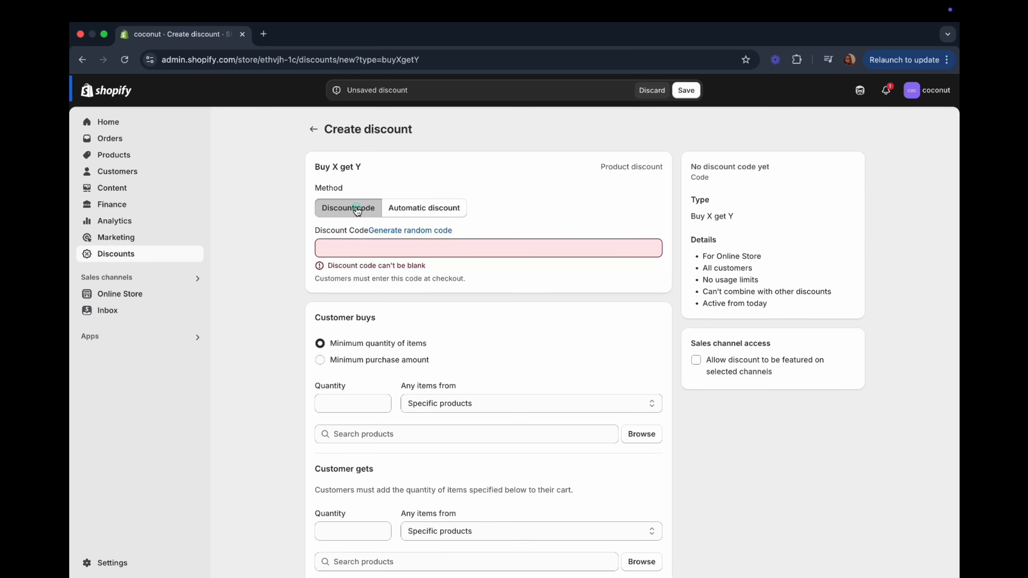
left_click(359, 246)
type("FREEITEM")
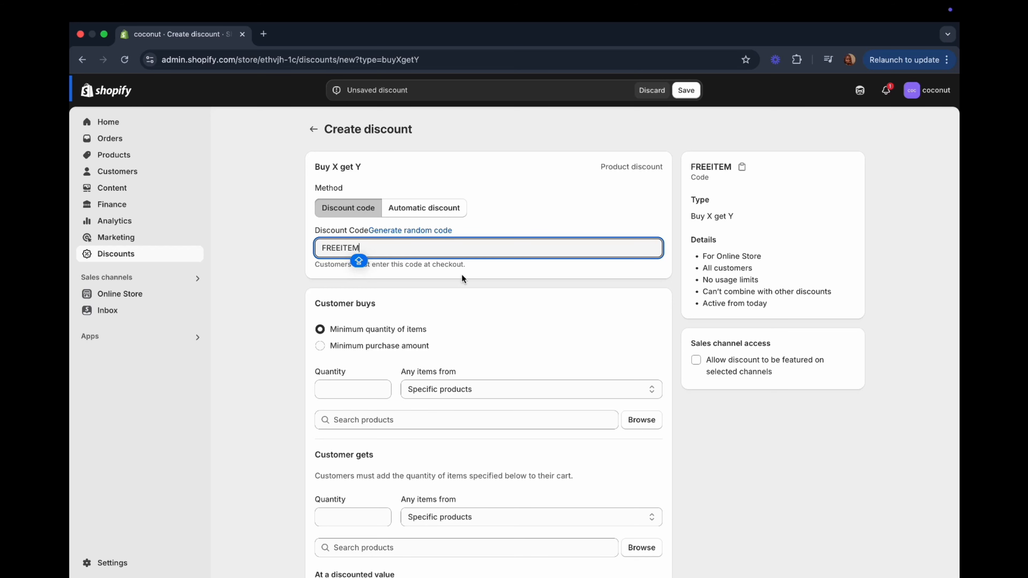
left_click_drag(380, 249, 291, 238)
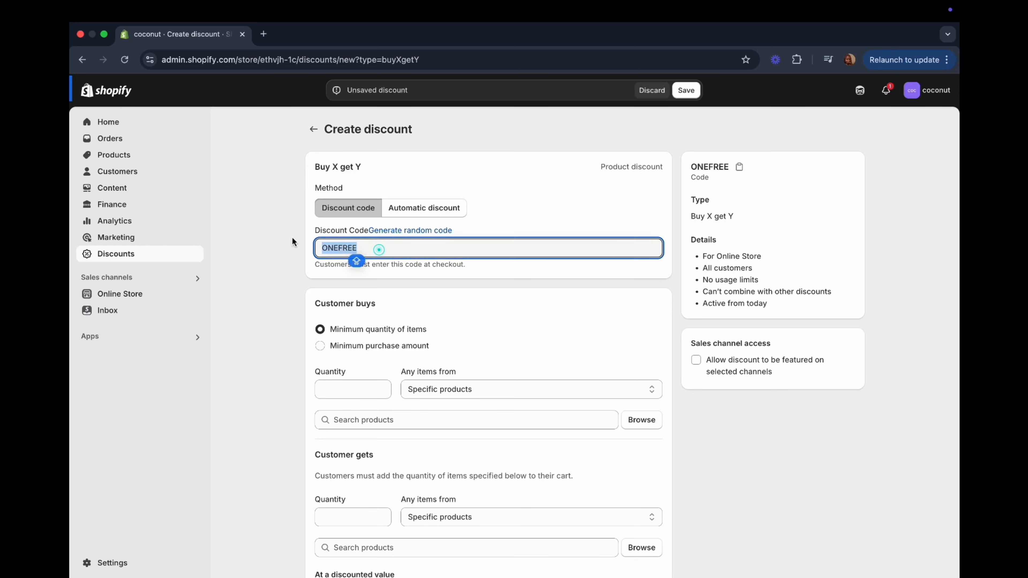
key("BackSpace")
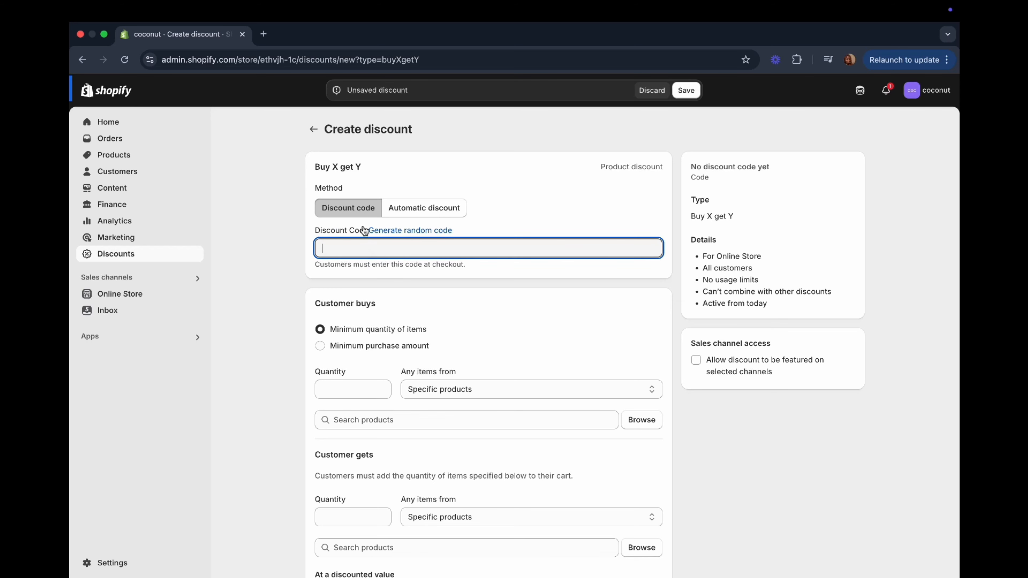
left_click(402, 235)
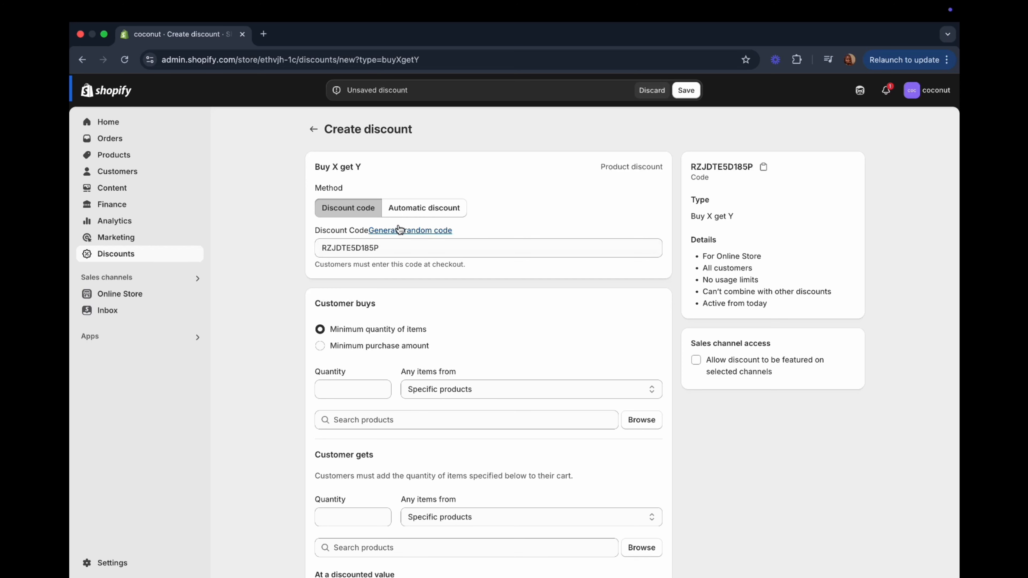
left_click(418, 210)
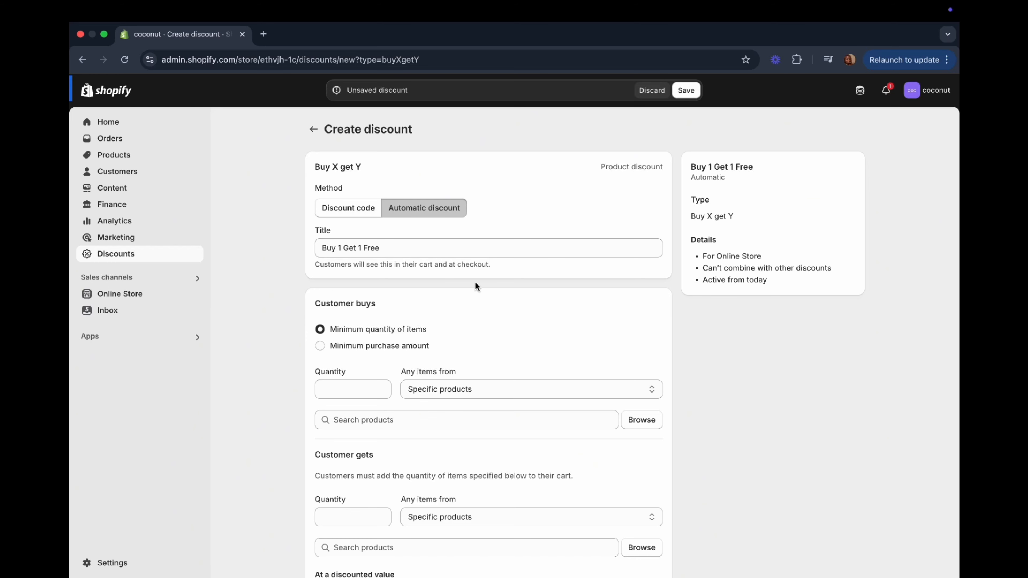
- Set the Customer buys minimum quantity to 1, with items from specific products
scroll(498, 283, "down", 2)
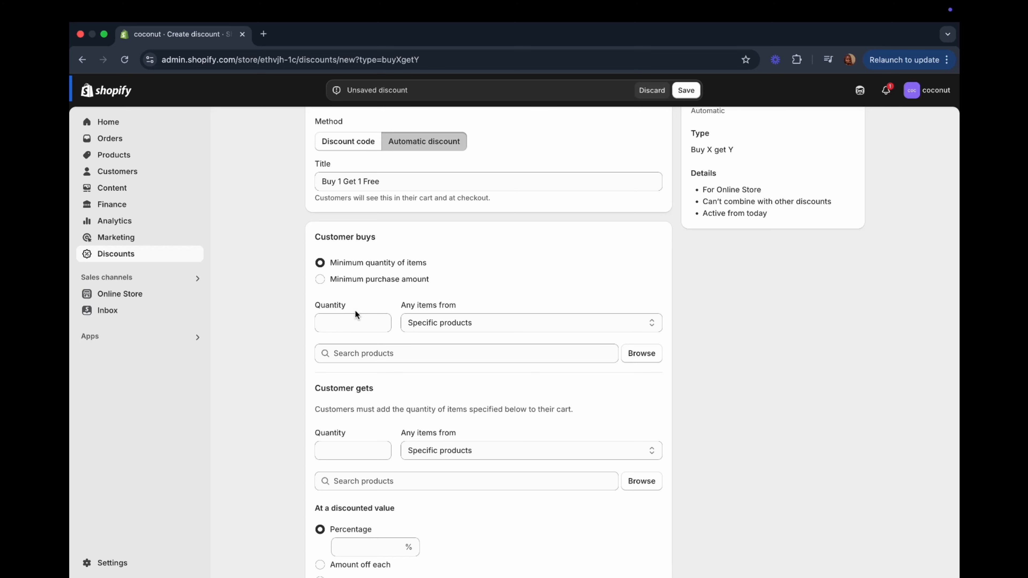
left_click(343, 317)
type("1")
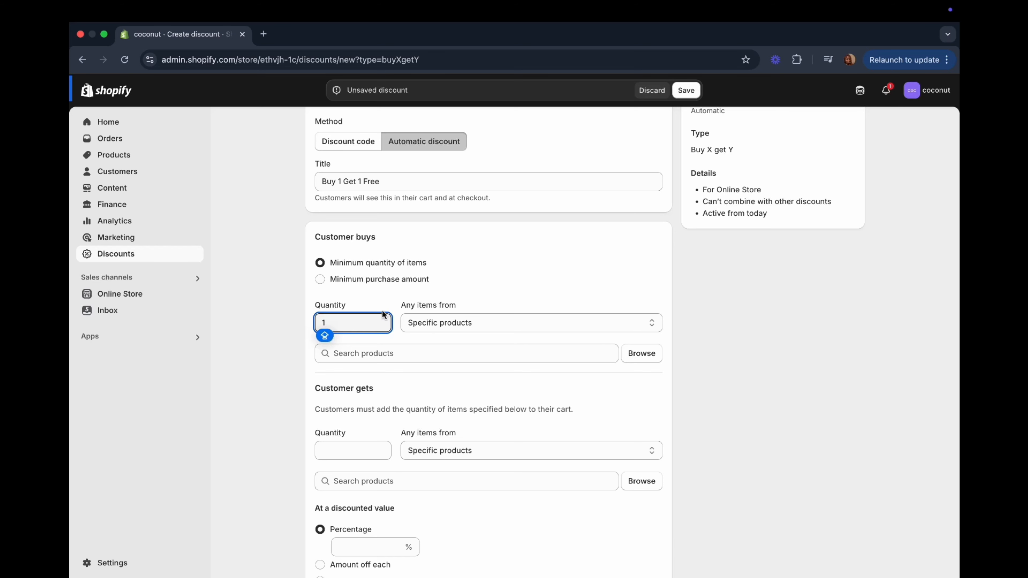
left_click(412, 238)
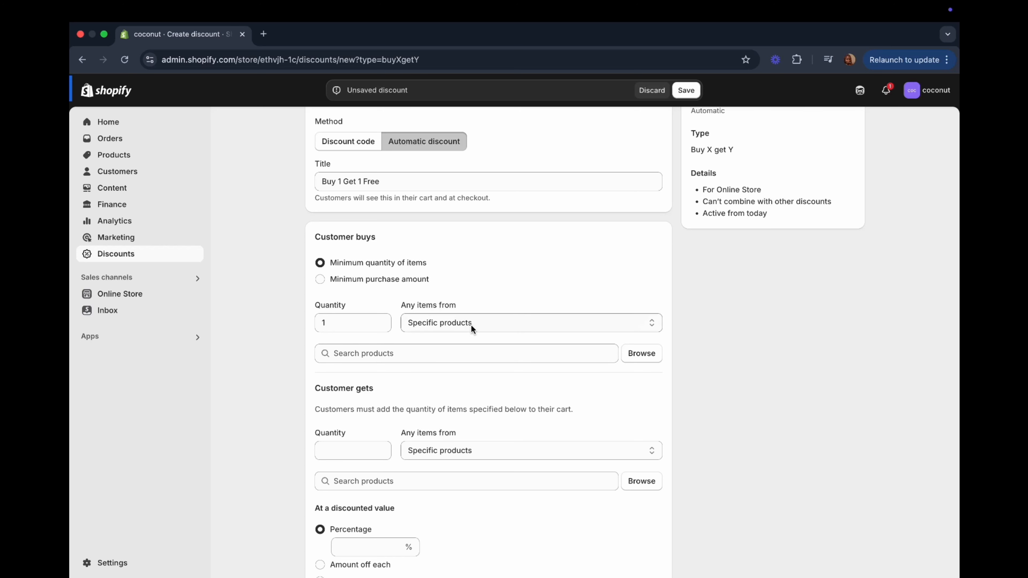
left_click(498, 324)
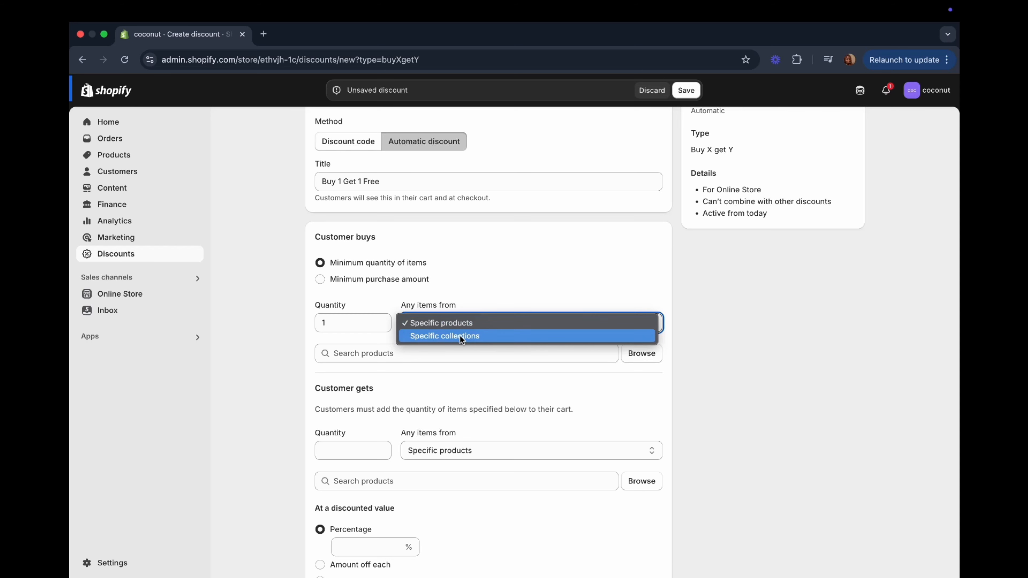
left_click(450, 347)
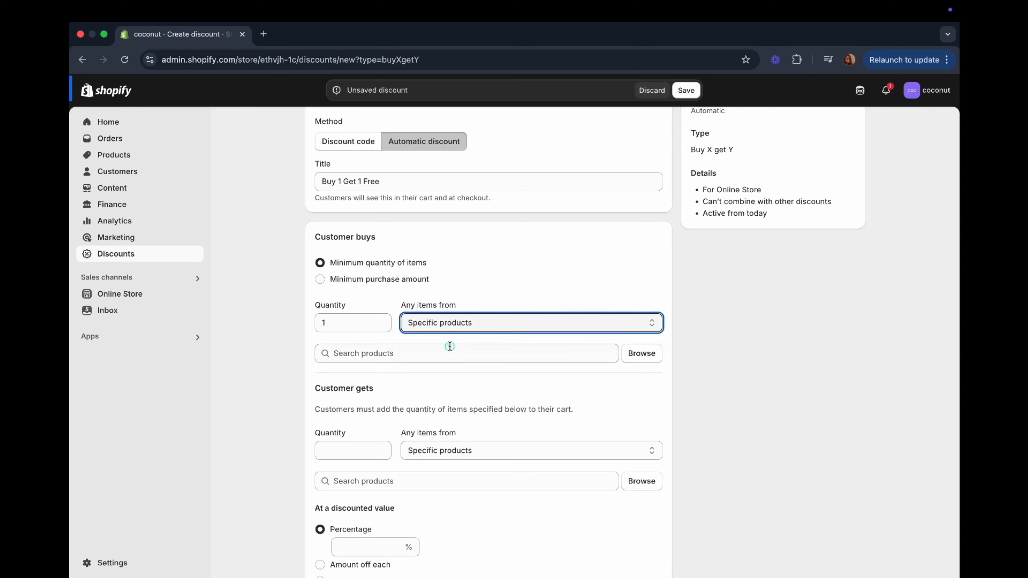
left_click(489, 325)
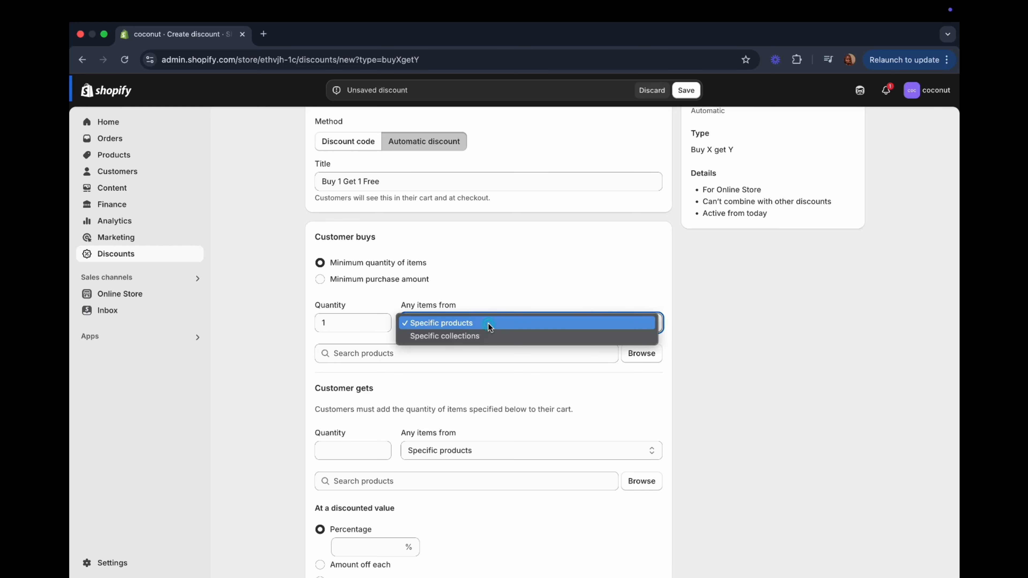
left_click(484, 324)
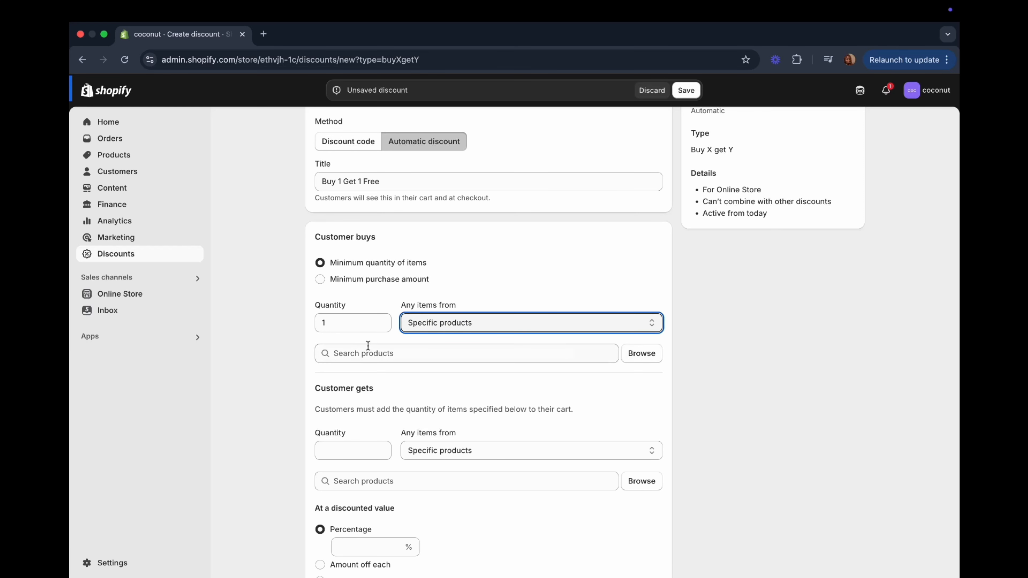
- Browse the qualifying products and select Bow Ceramic Coffee Cup, Ceramic Coffee Cup, Clear Coffee Mugs and Clear Long Coffee Mugs
left_click(641, 357)
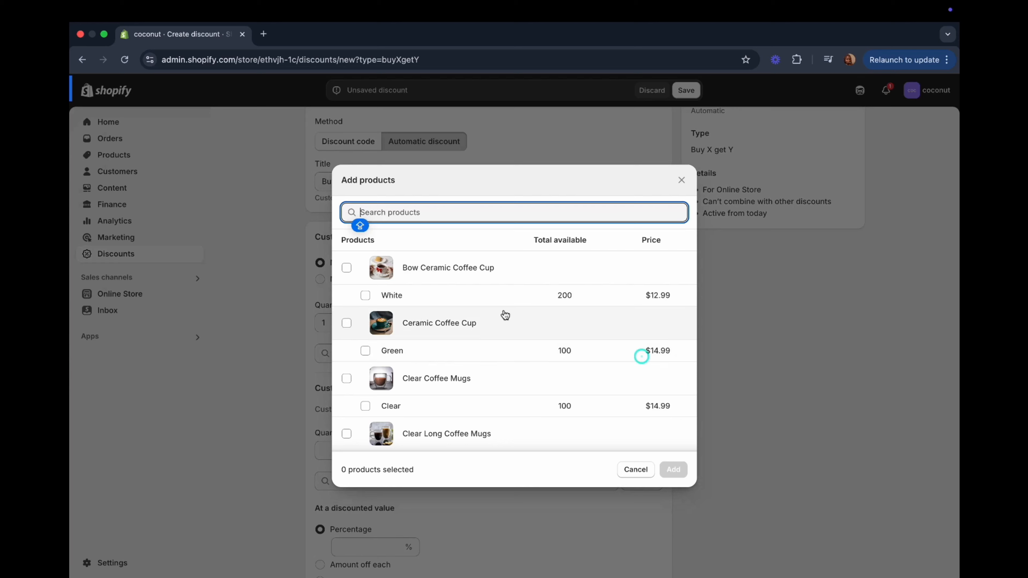
scroll(503, 312, "down", 10)
scroll(502, 313, "up", 5)
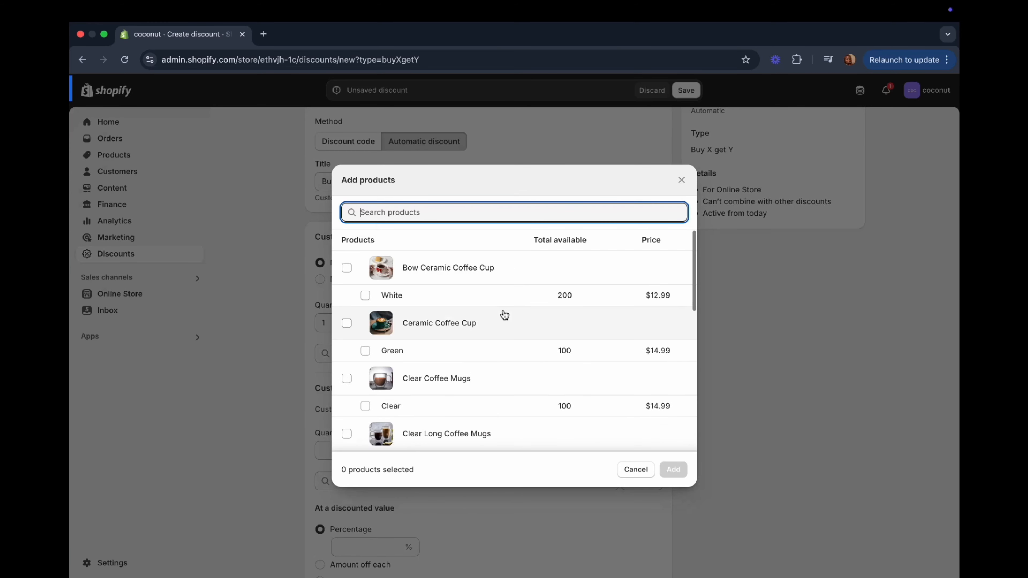
scroll(502, 314, "down", 6)
key("Caps_Lock")
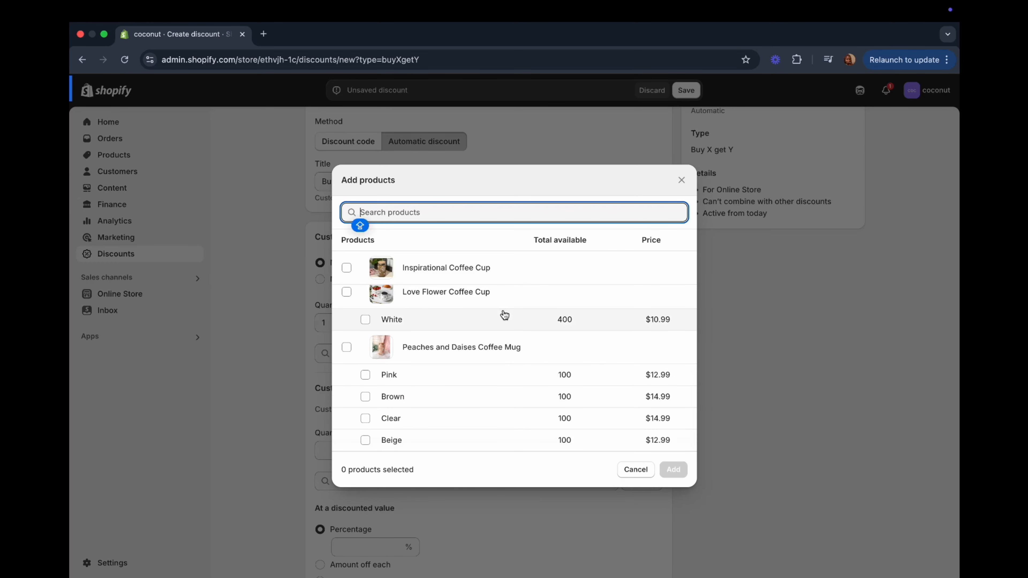
scroll(504, 315, "up", 10)
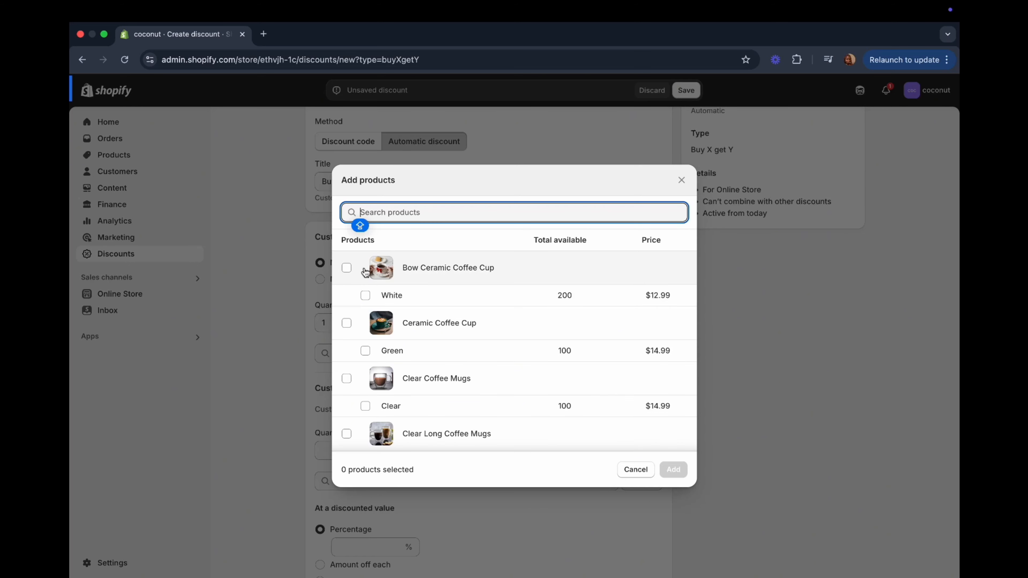
left_click(346, 268)
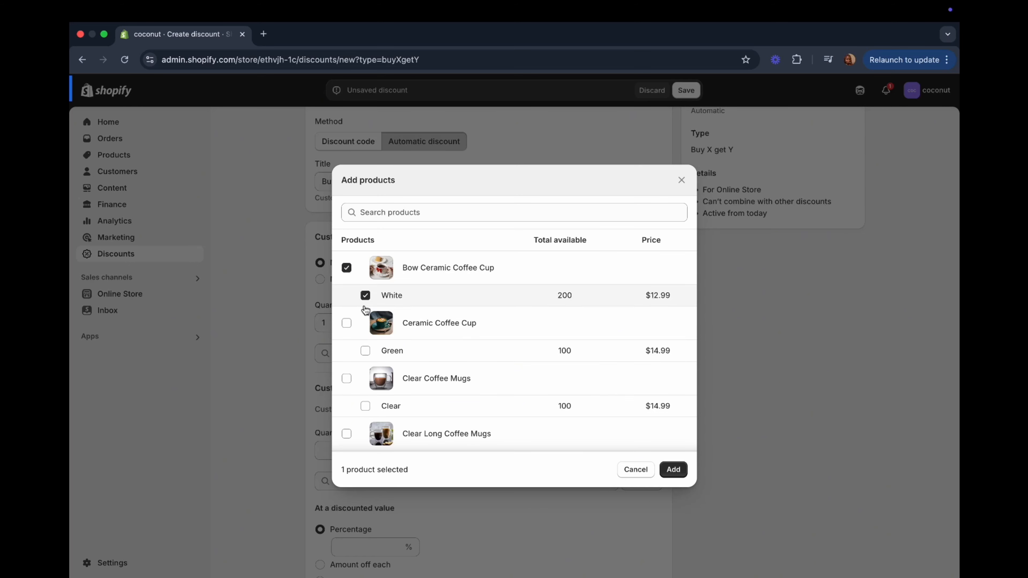
left_click(346, 324)
left_click(347, 378)
scroll(351, 403, "down", 3)
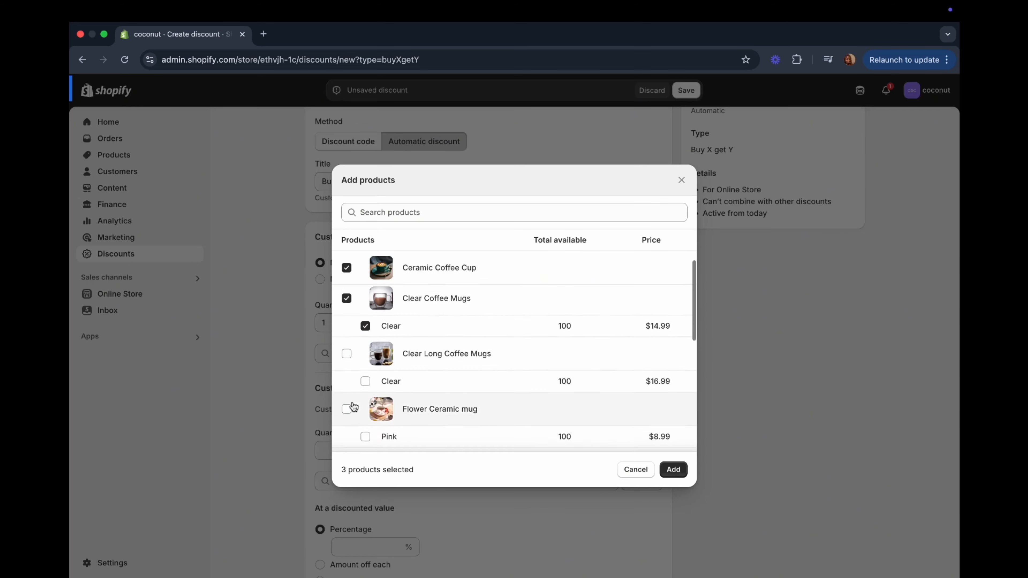
left_click(347, 348)
- Select the Pink variant of Flower Ceramic mug and all variants of Inspirational Coffee Cup
scroll(347, 352, "down", 3)
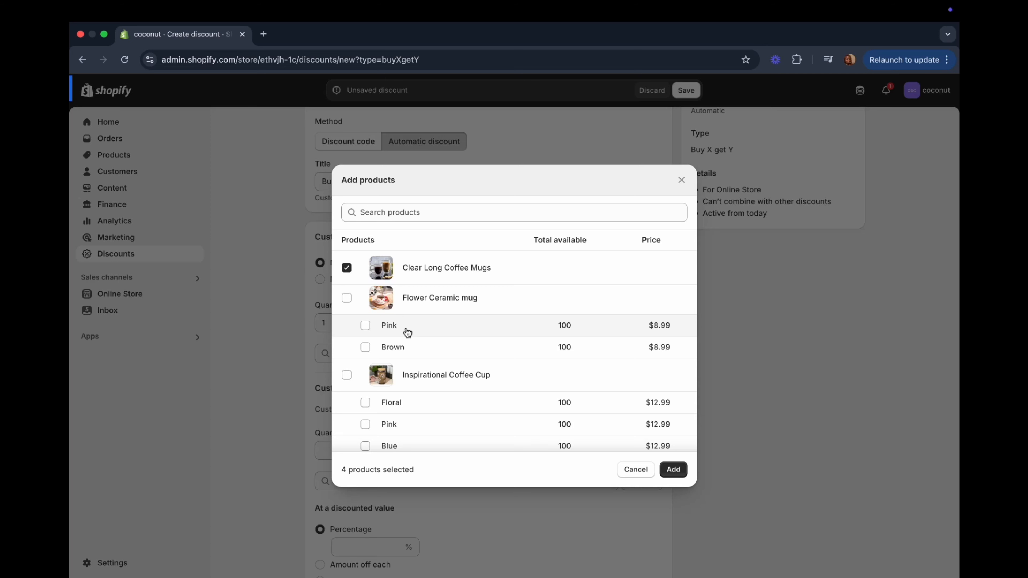
left_click(365, 329)
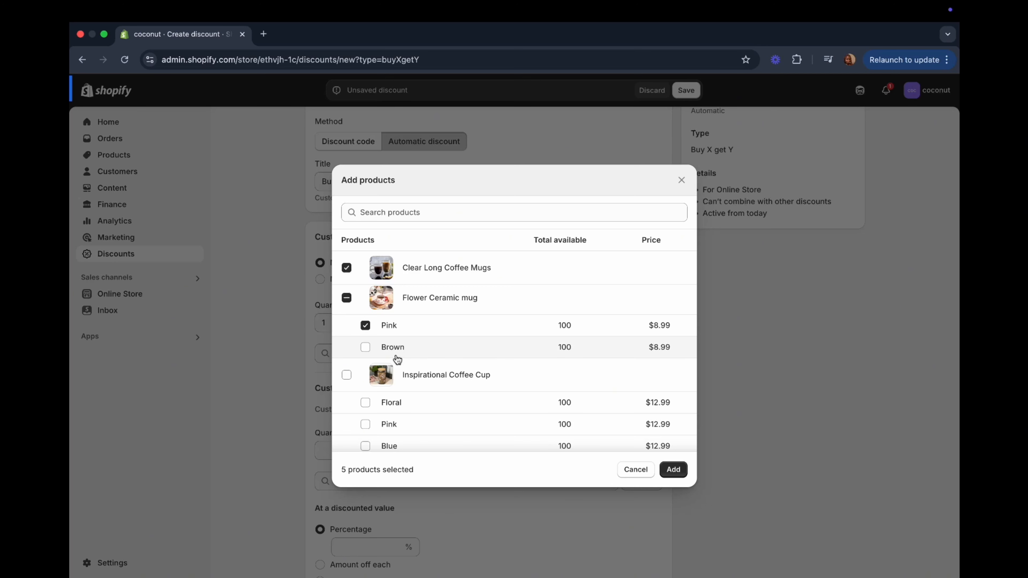
scroll(397, 359, "down", 2)
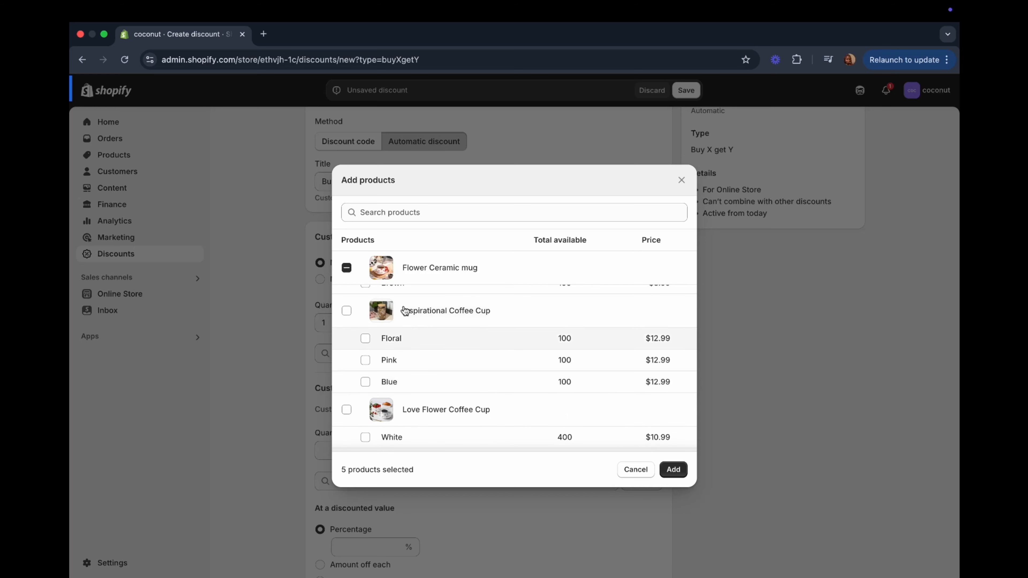
left_click(346, 311)
scroll(366, 332, "down", 1)
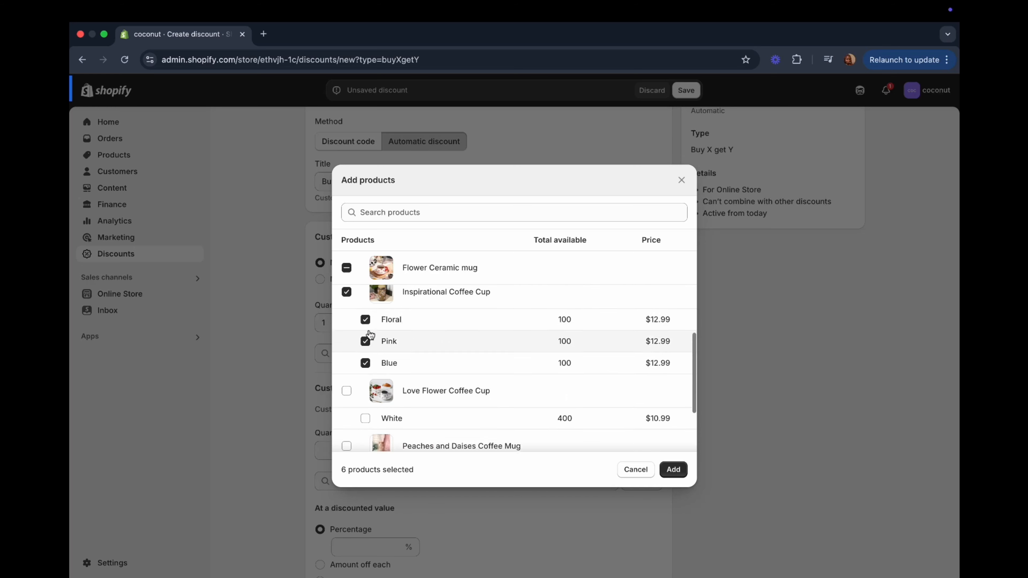
- Select Love Flower Coffee Cup and the Brown and Clear Peaches and Daises Coffee Mug variants, and add all selected products
scroll(382, 367, "down", 3)
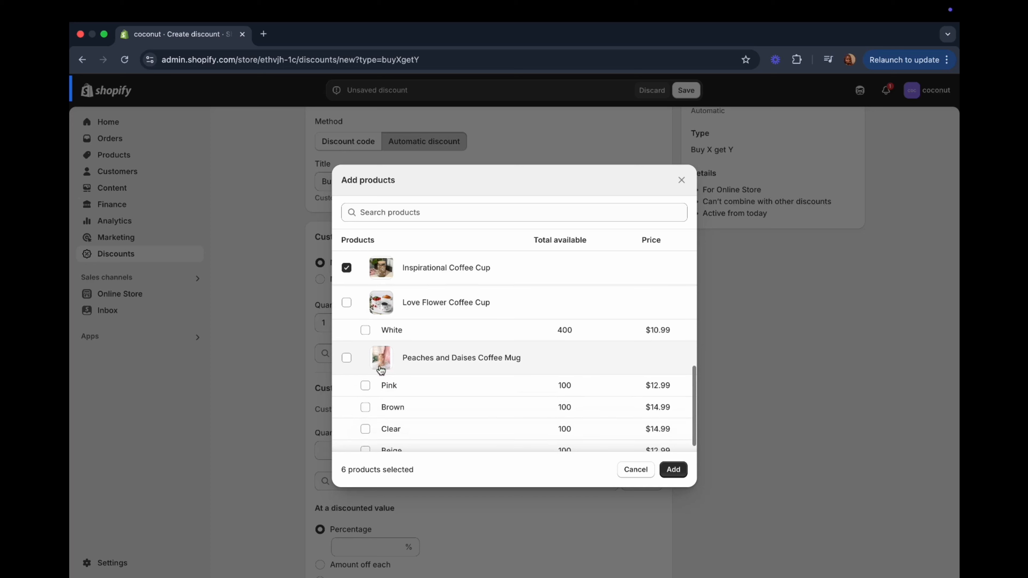
left_click(346, 303)
scroll(358, 411, "down", 1)
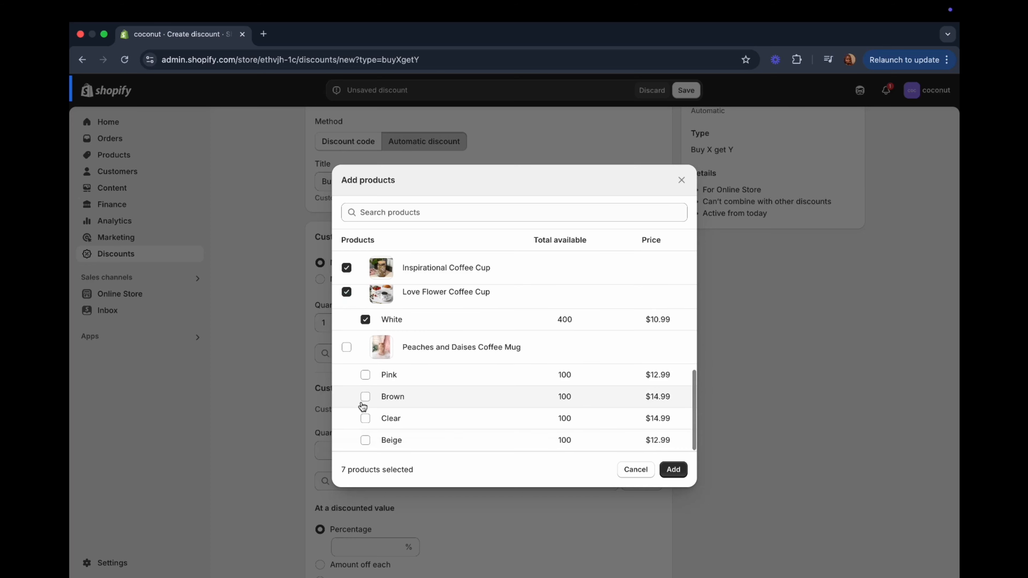
left_click(364, 406)
left_click(365, 418)
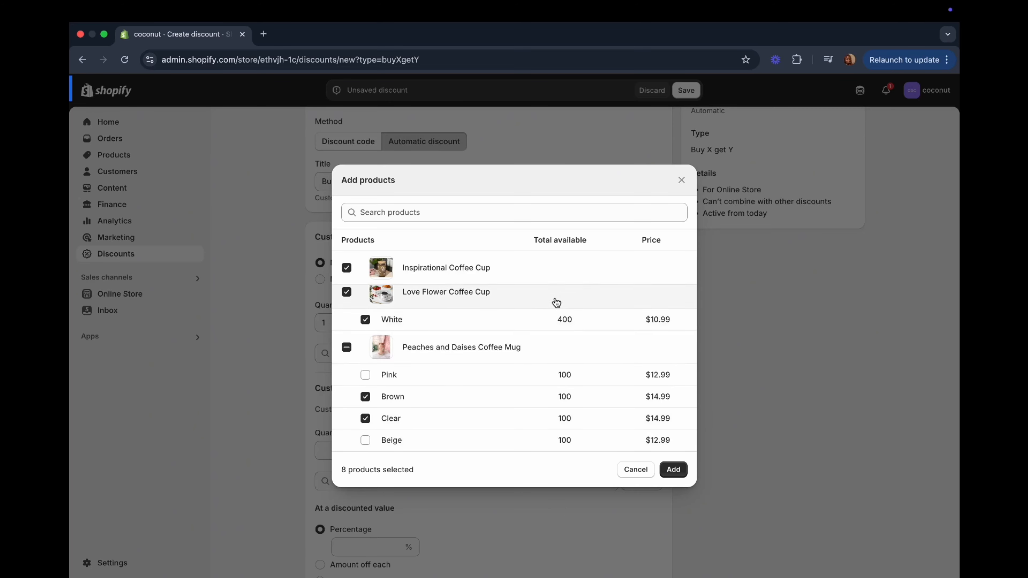
scroll(620, 366, "up", 5)
key("Return")
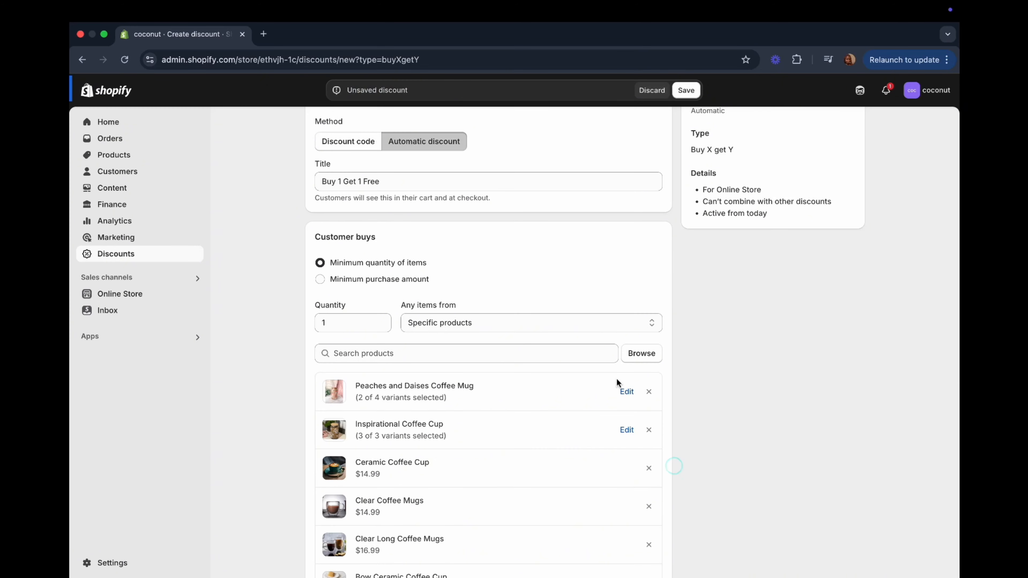
- Remove Clear Coffee Mugs, Bow Ceramic Coffee Cup, Ceramic Coffee Cup and Love Flower Coffee Cup from the Customer buys products
scroll(616, 379, "down", 5)
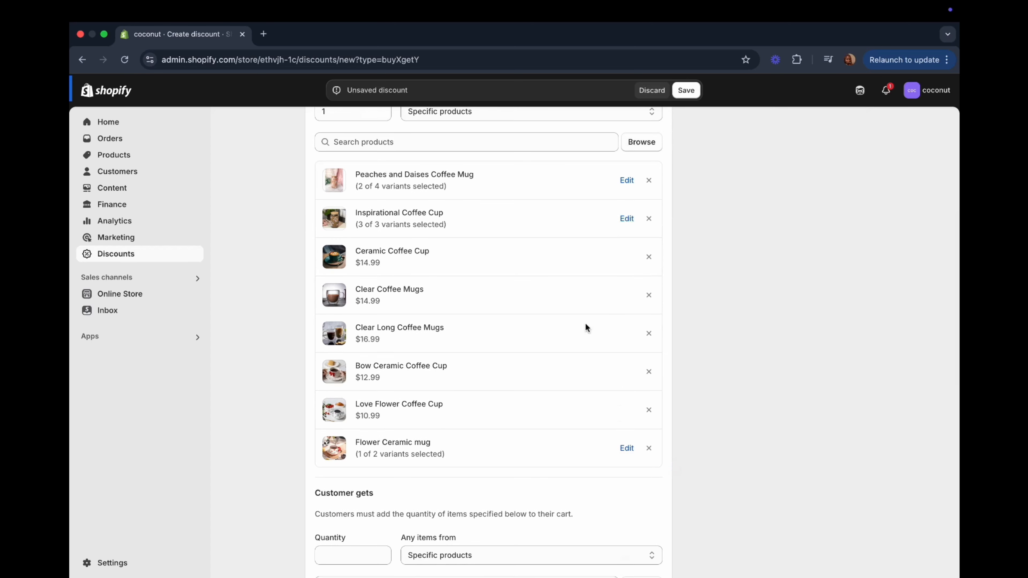
scroll(565, 182, "up", 2)
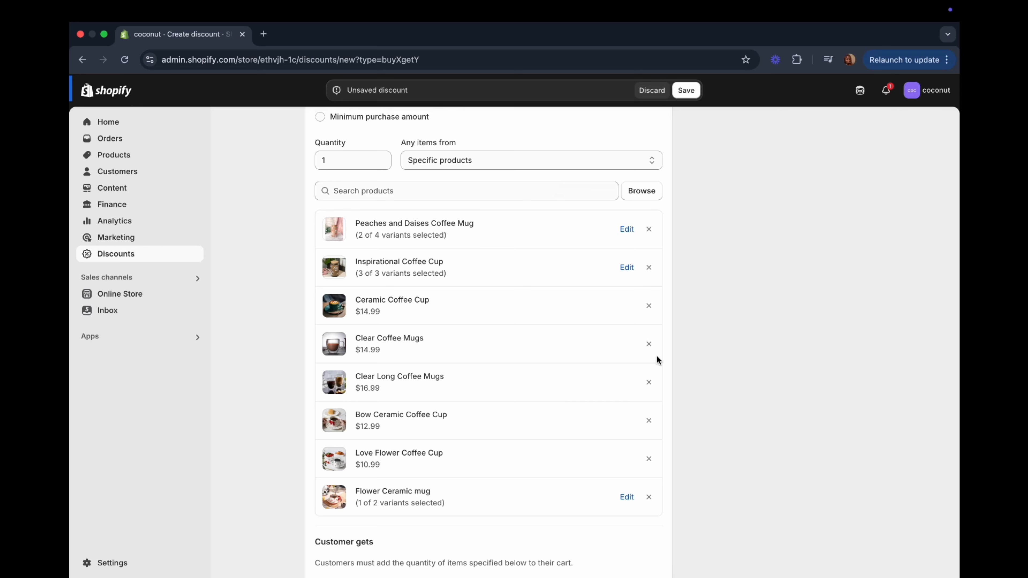
left_click(648, 344)
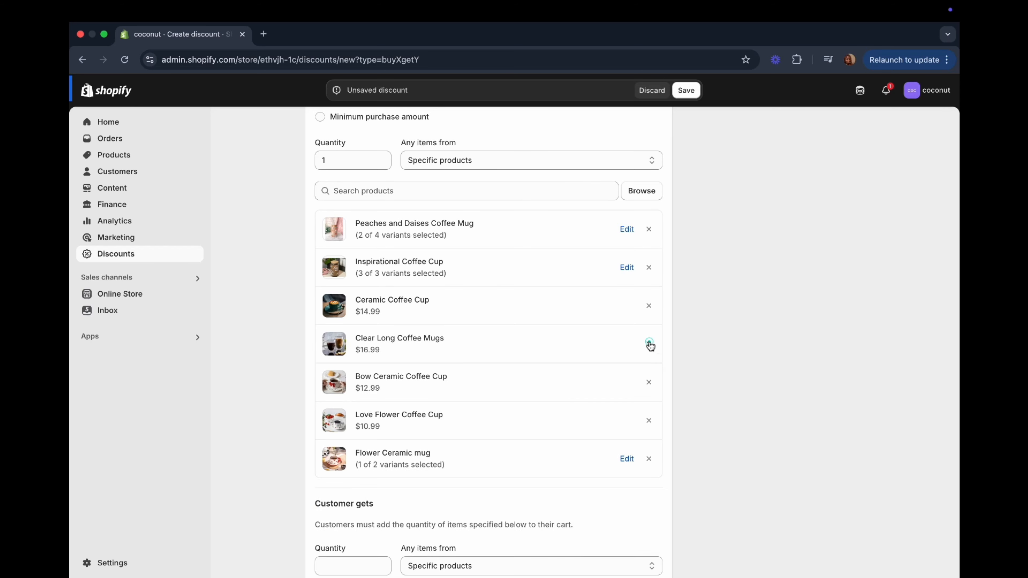
left_click(648, 382)
left_click(649, 306)
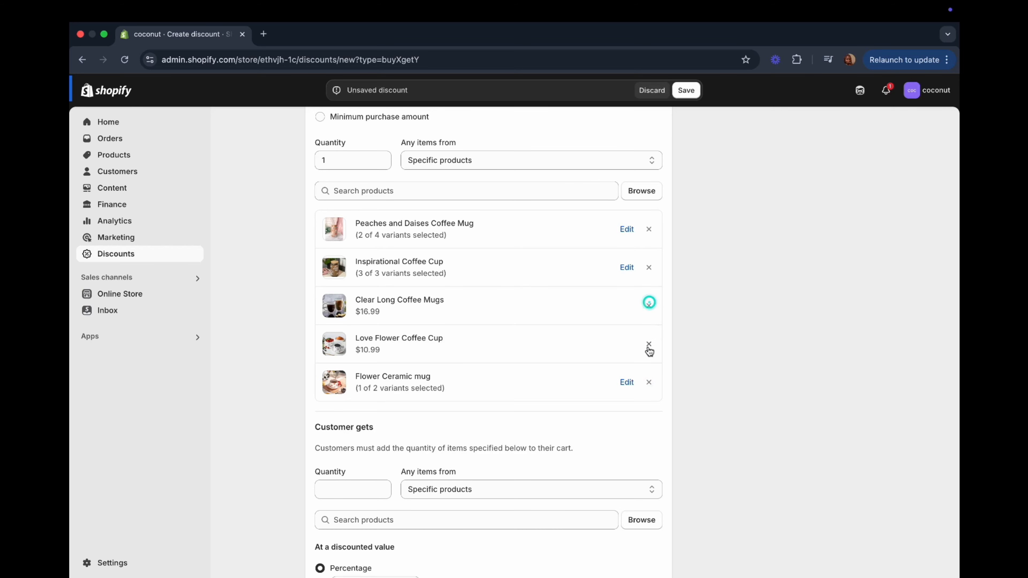
left_click(649, 344)
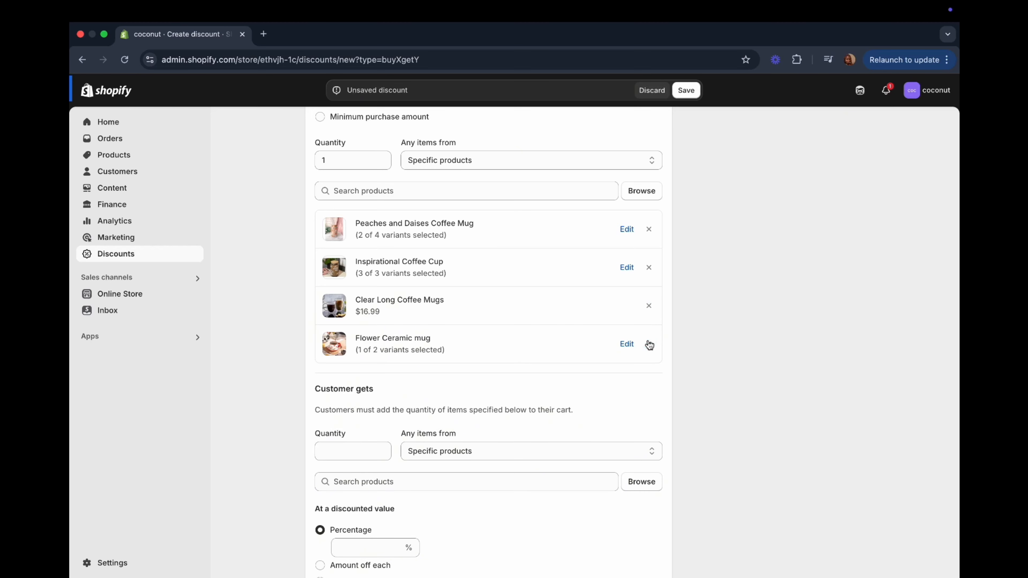
- Set the Customer gets quantity to 1 and keep its items drawn from specific products
scroll(649, 345, "up", 2)
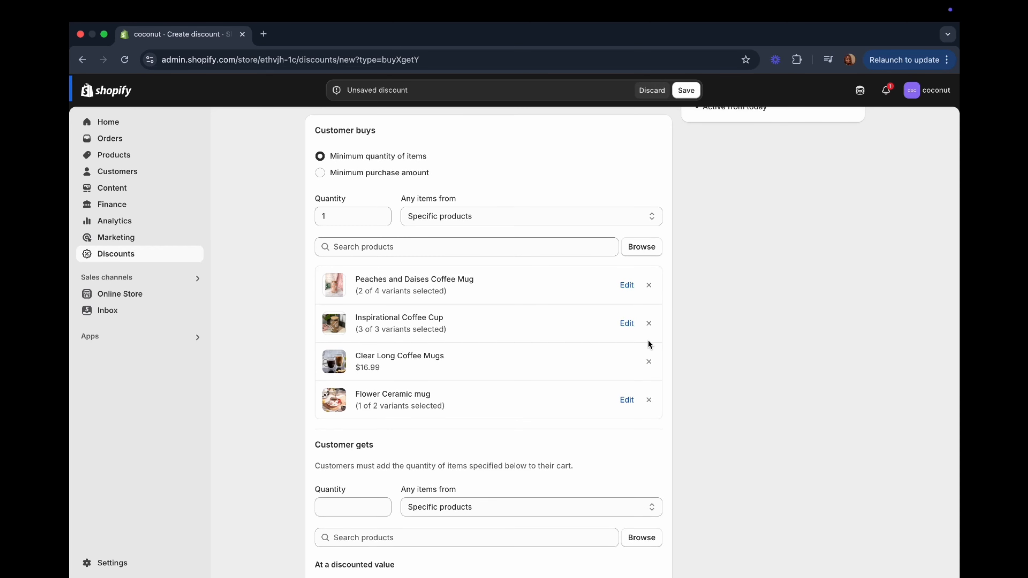
scroll(597, 254, "up", 4)
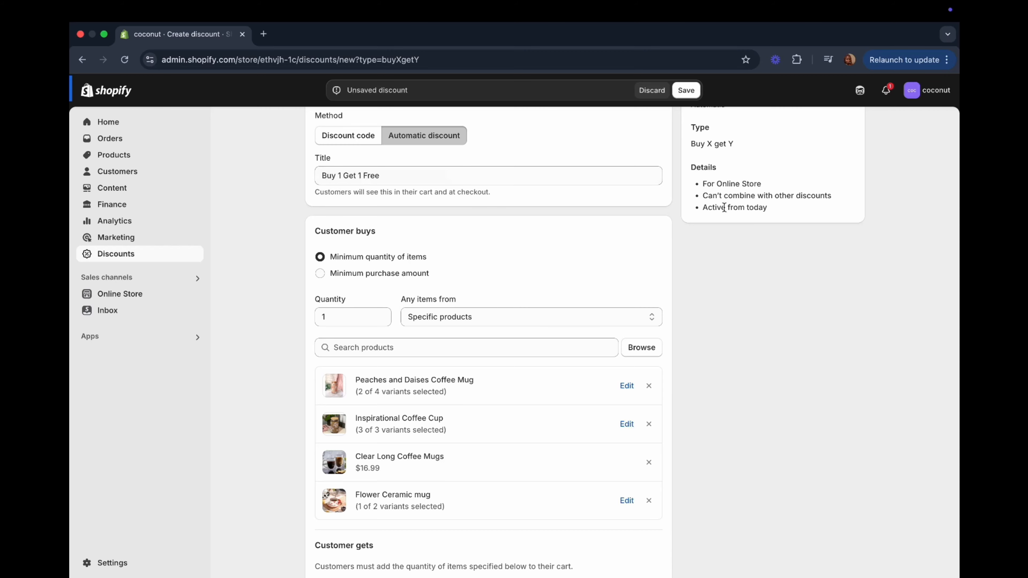
scroll(464, 285, "down", 4)
scroll(464, 281, "down", 2)
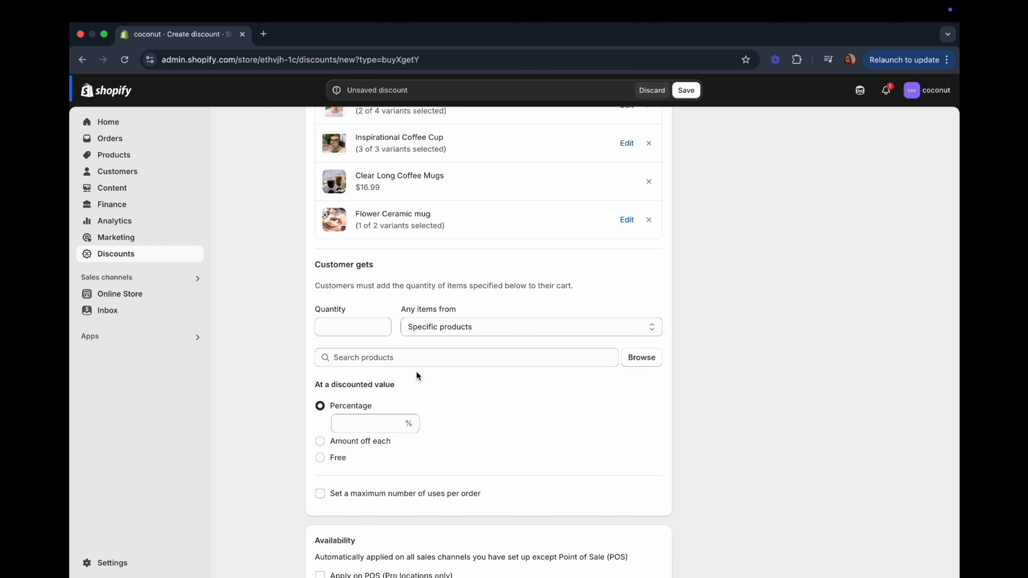
scroll(416, 372, "up", 3)
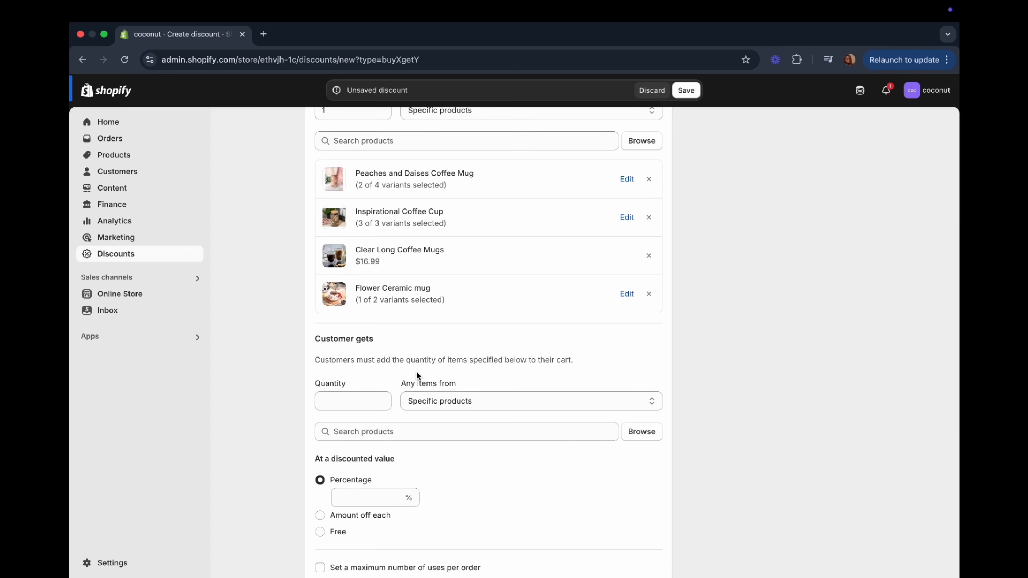
scroll(379, 418, "down", 3)
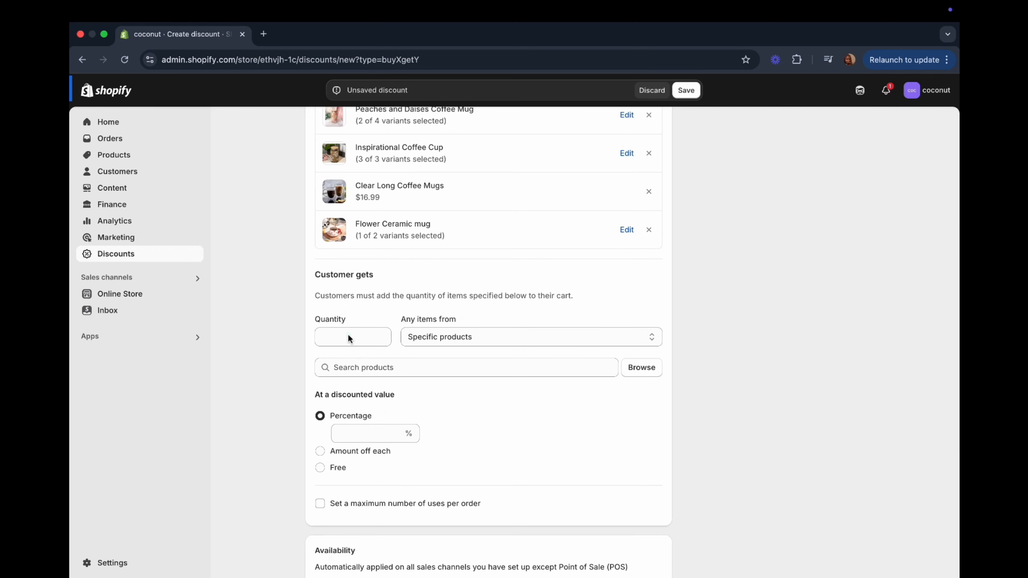
left_click(348, 336)
left_click(348, 335)
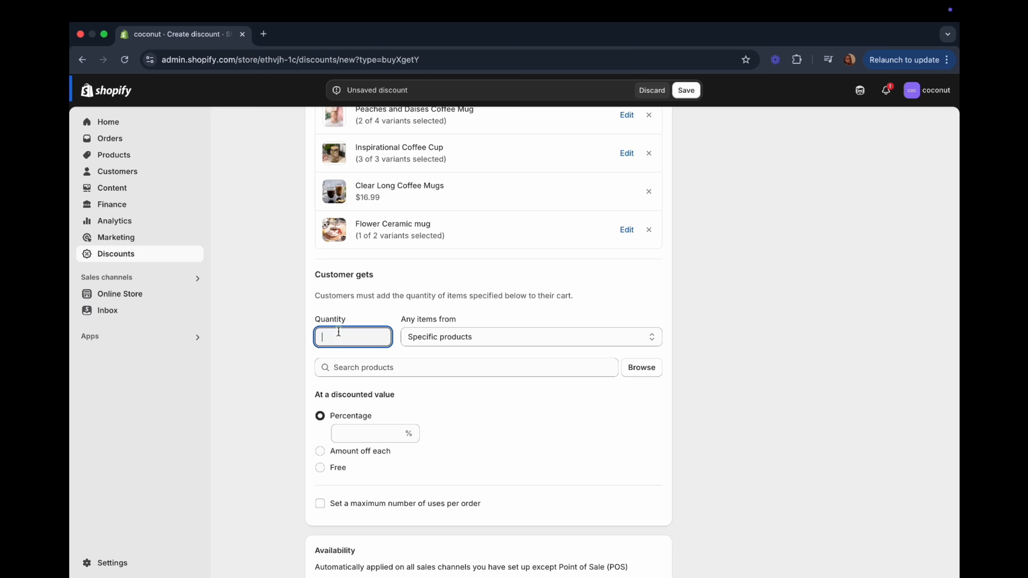
type("1")
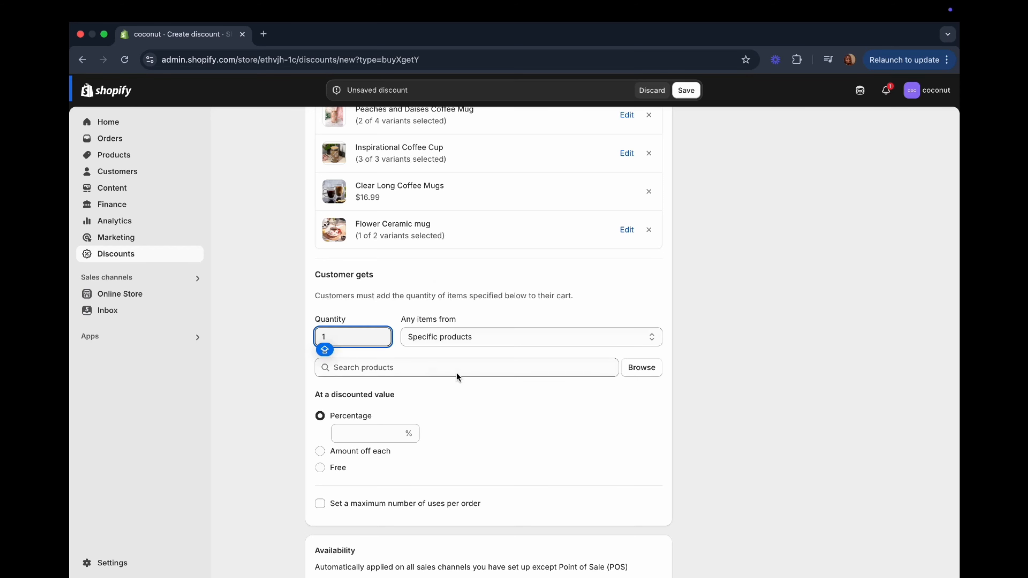
left_click(484, 338)
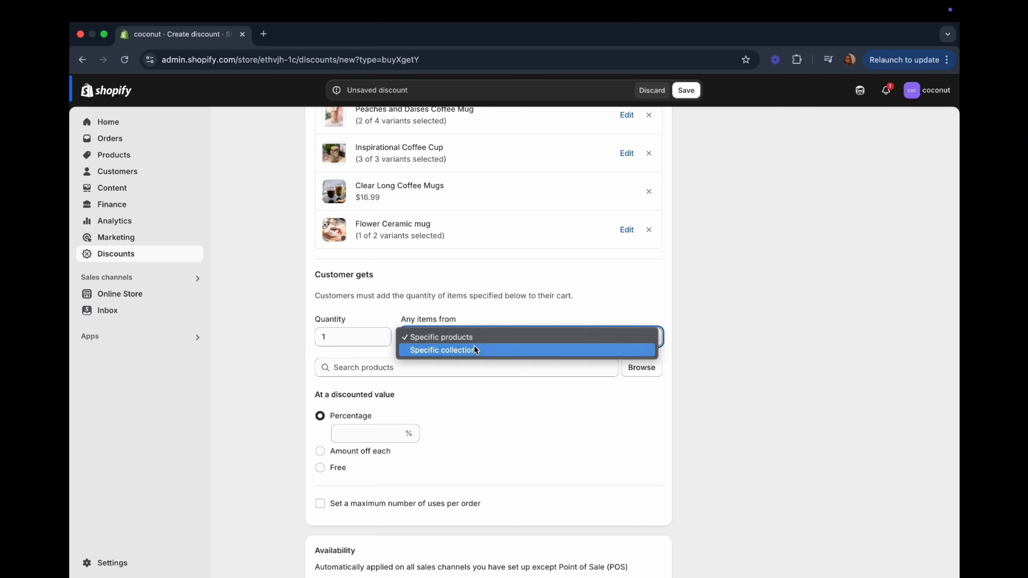
left_click(471, 338)
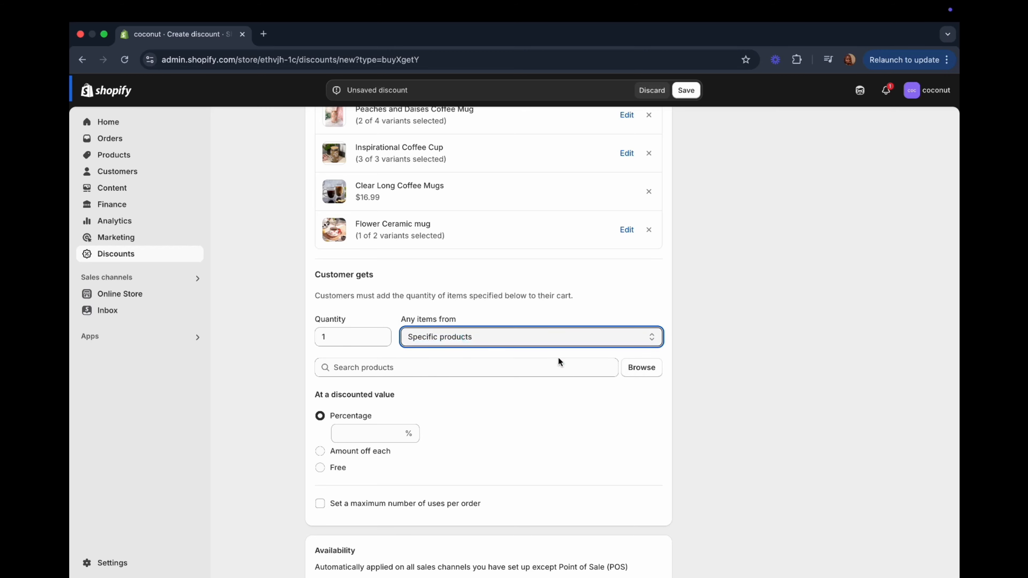
- Browse the Customer gets products and add both variants of Flower Ceramic mug and Clear Long Coffee Mugs
left_click(642, 367)
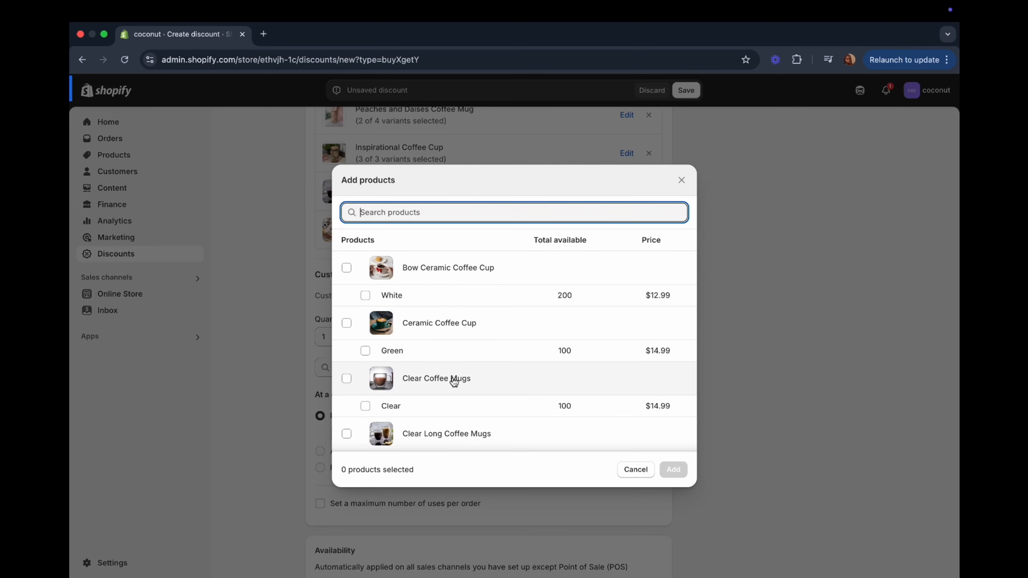
scroll(454, 380, "down", 5)
key("Caps_Lock")
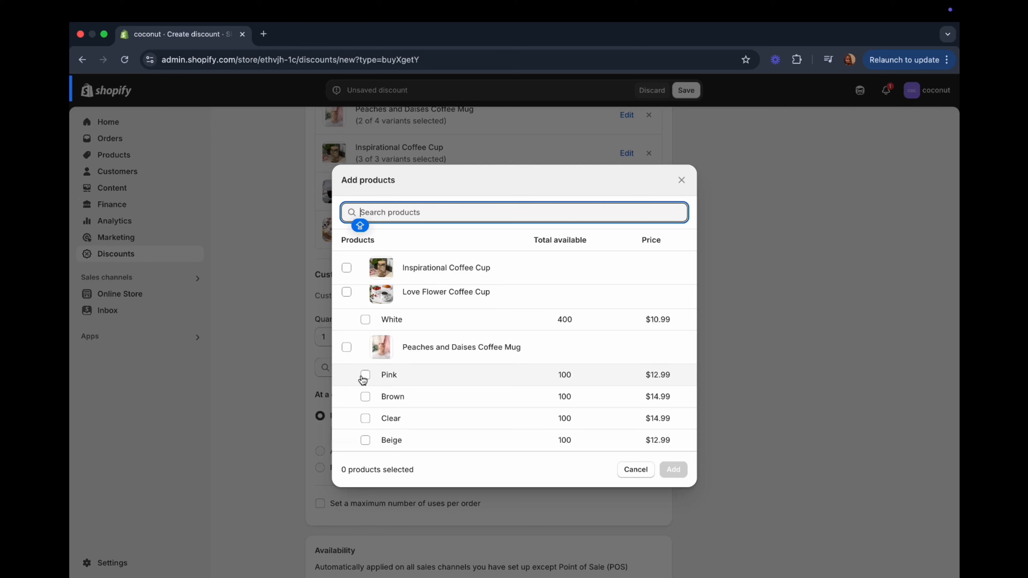
scroll(356, 320, "down", 3)
scroll(356, 320, "up", 3)
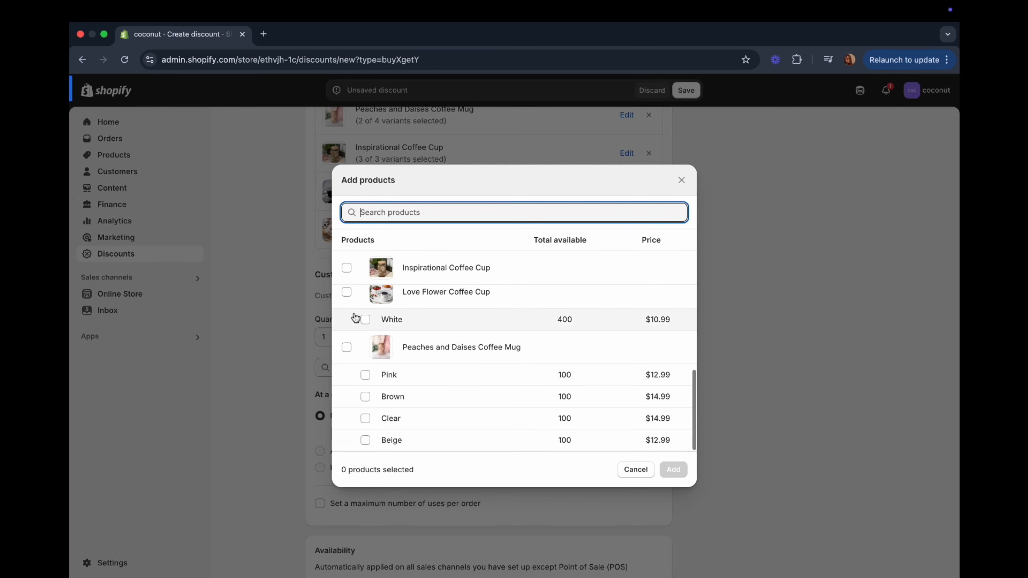
key("Caps_Lock")
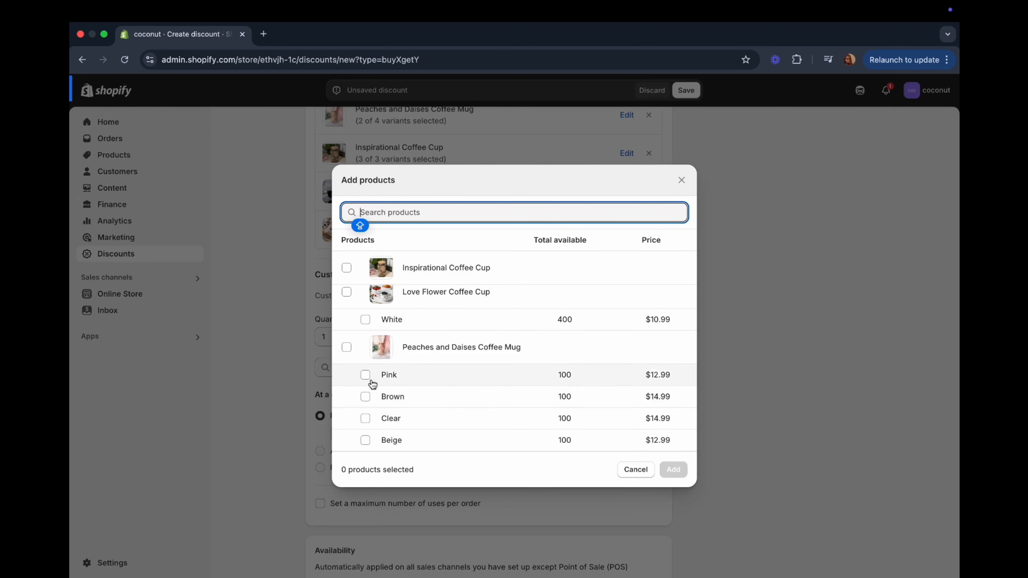
scroll(404, 363, "up", 5)
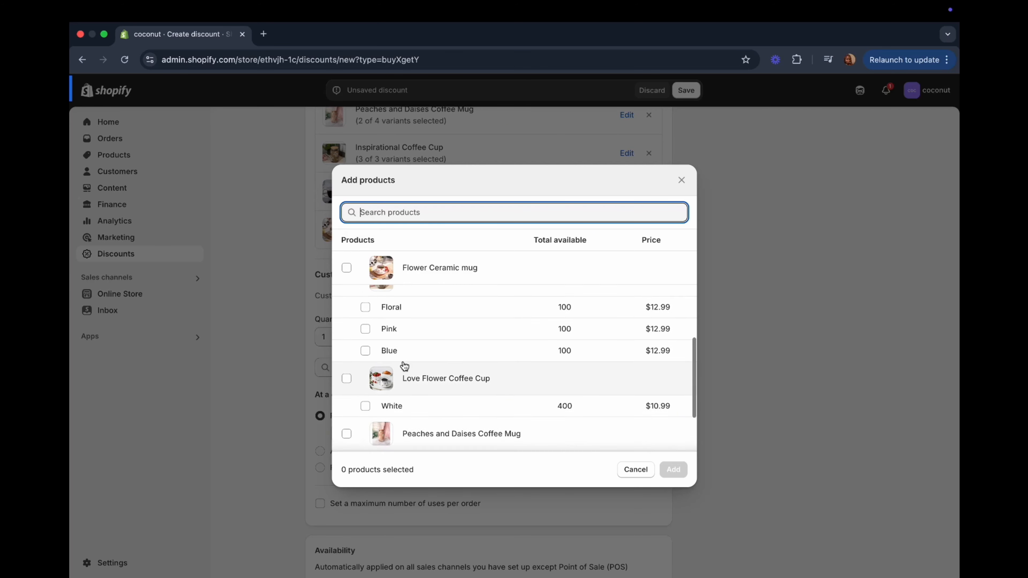
left_click(348, 377)
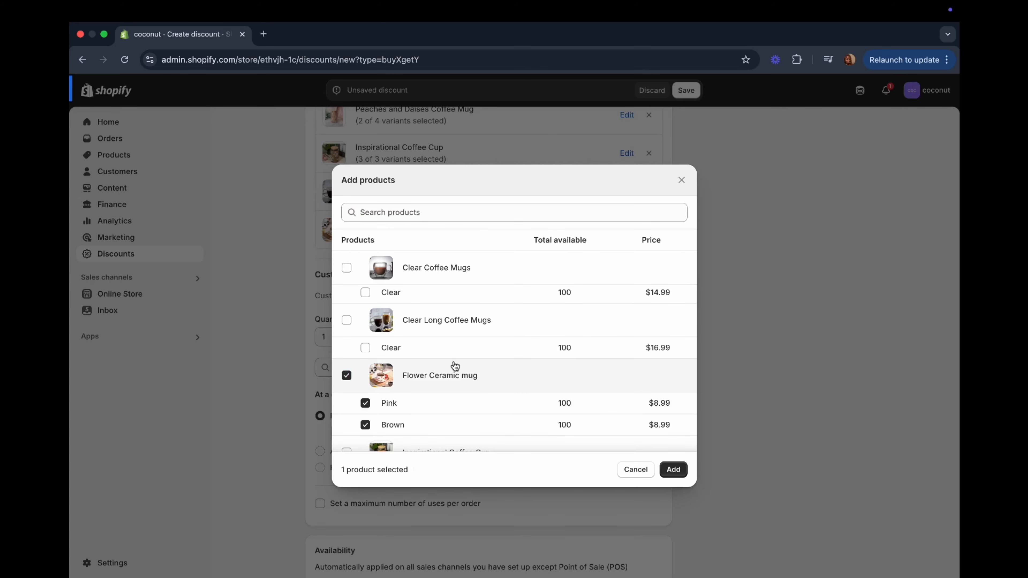
left_click(346, 320)
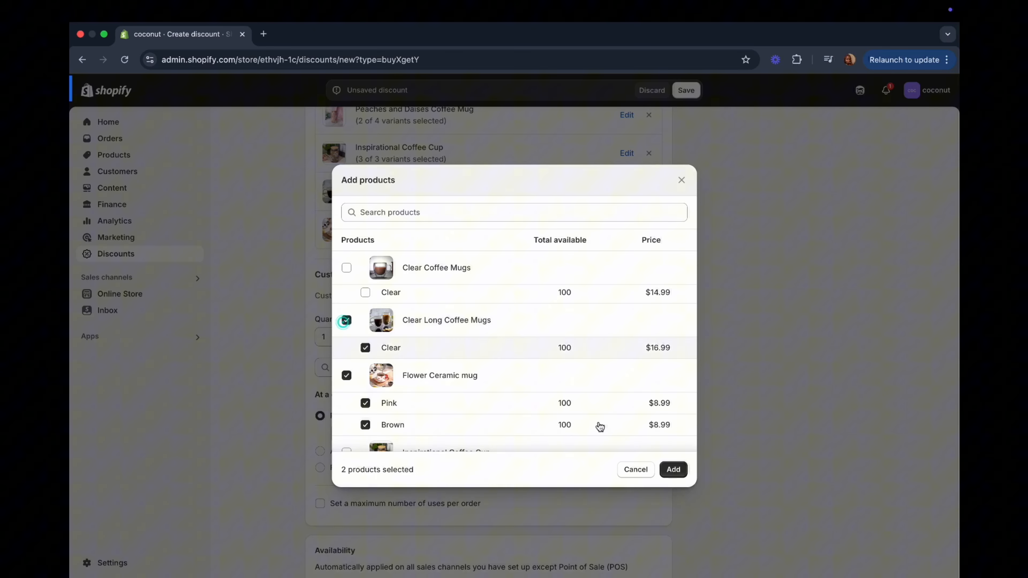
left_click(673, 471)
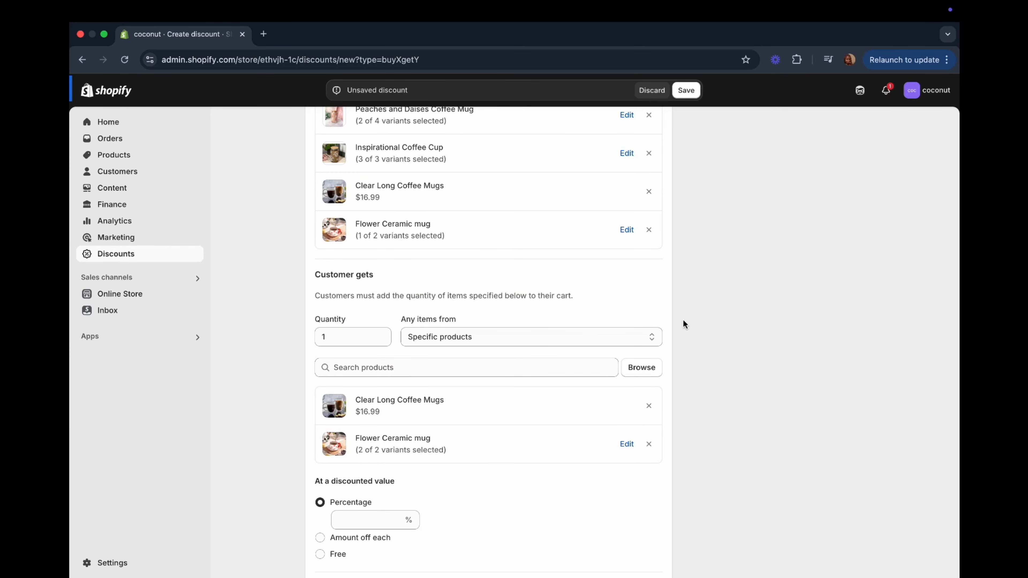
scroll(475, 440, "down", 5)
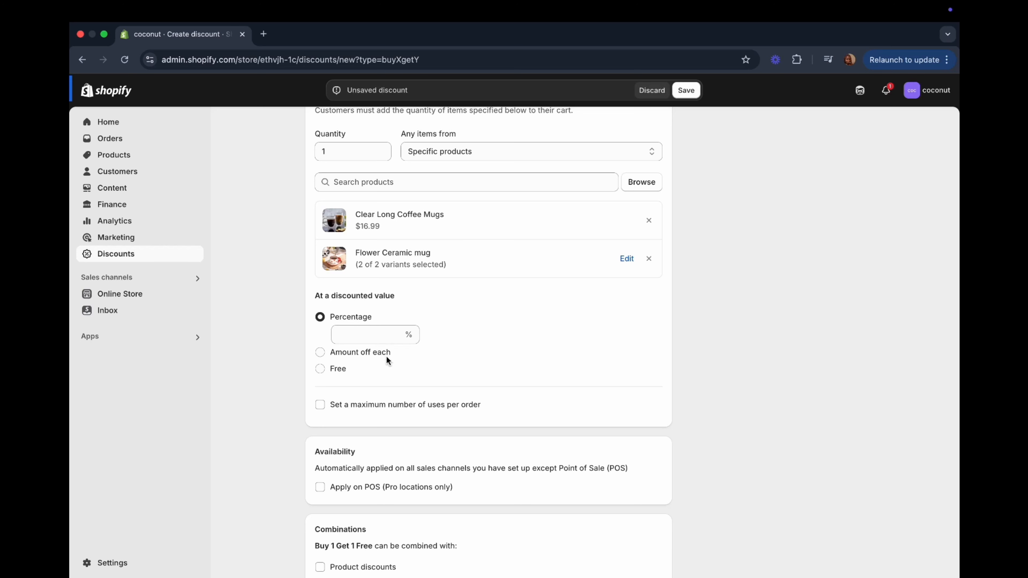
left_click(378, 333)
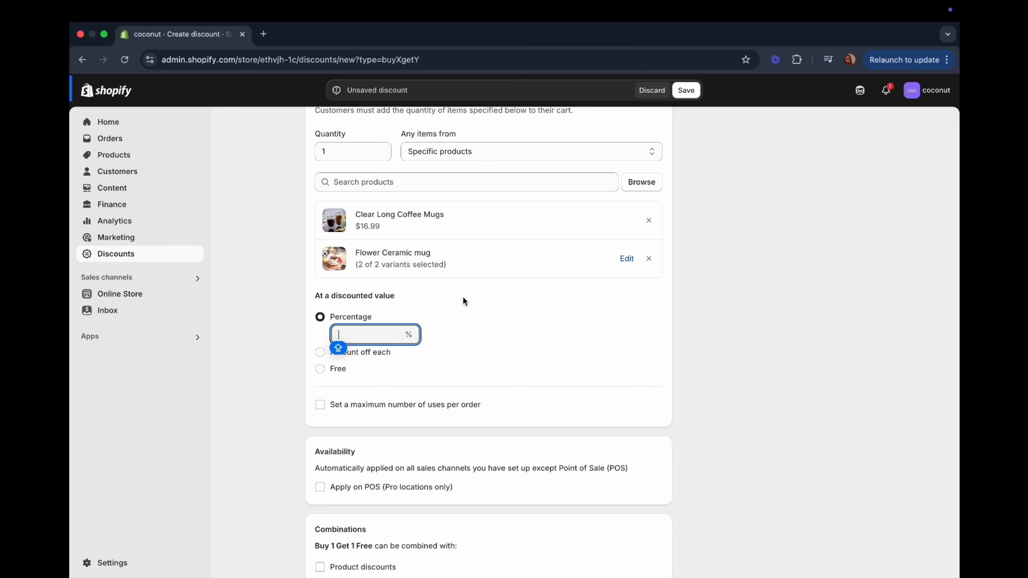
left_click(462, 304)
scroll(462, 304, "up", 5)
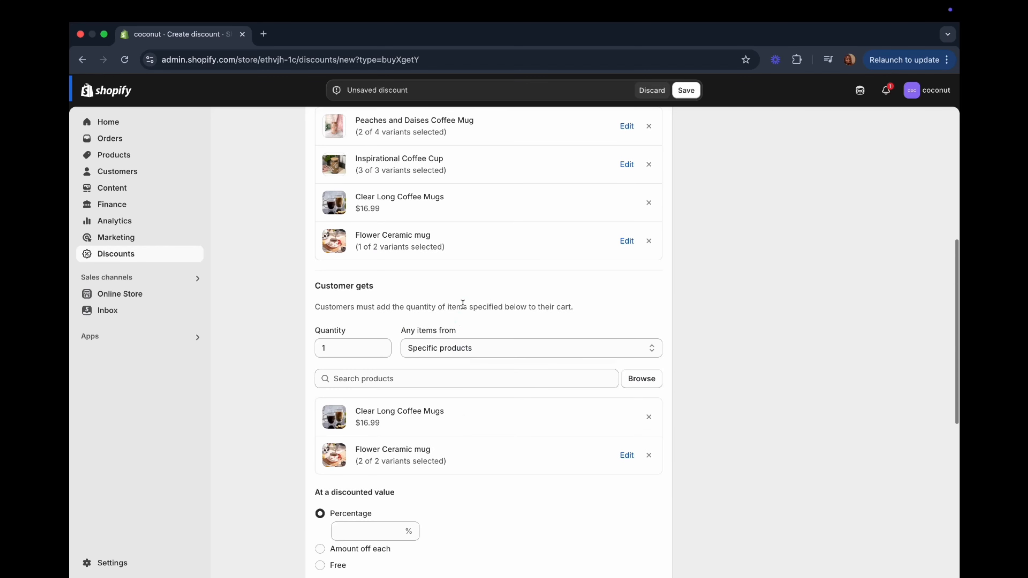
scroll(462, 304, "down", 4)
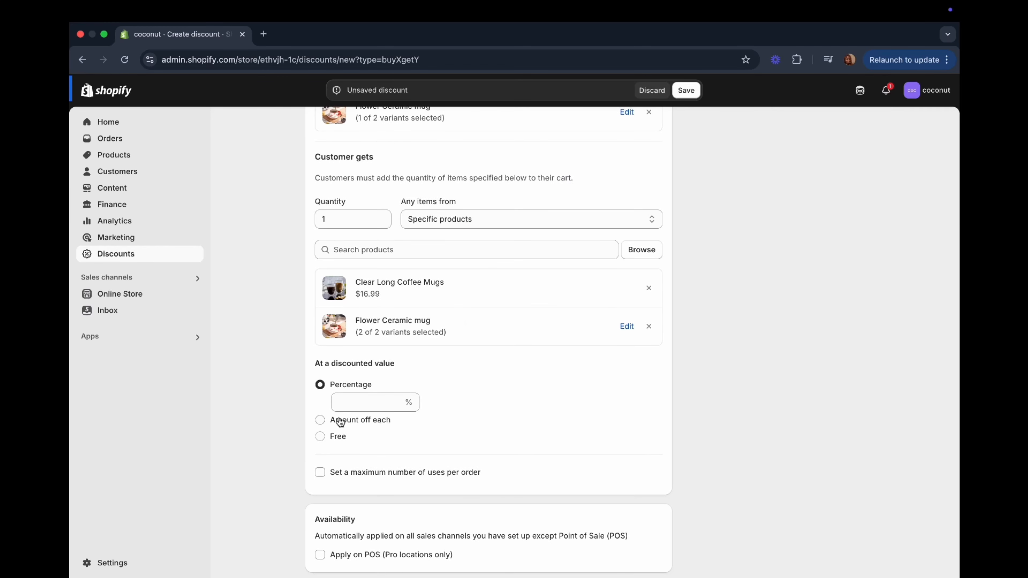
left_click(323, 420)
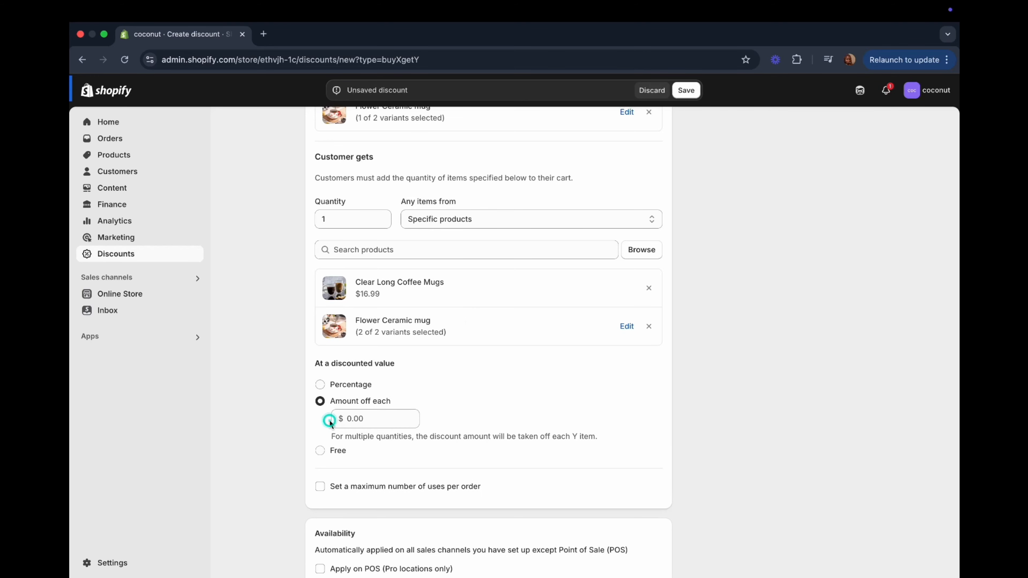
left_click(377, 420)
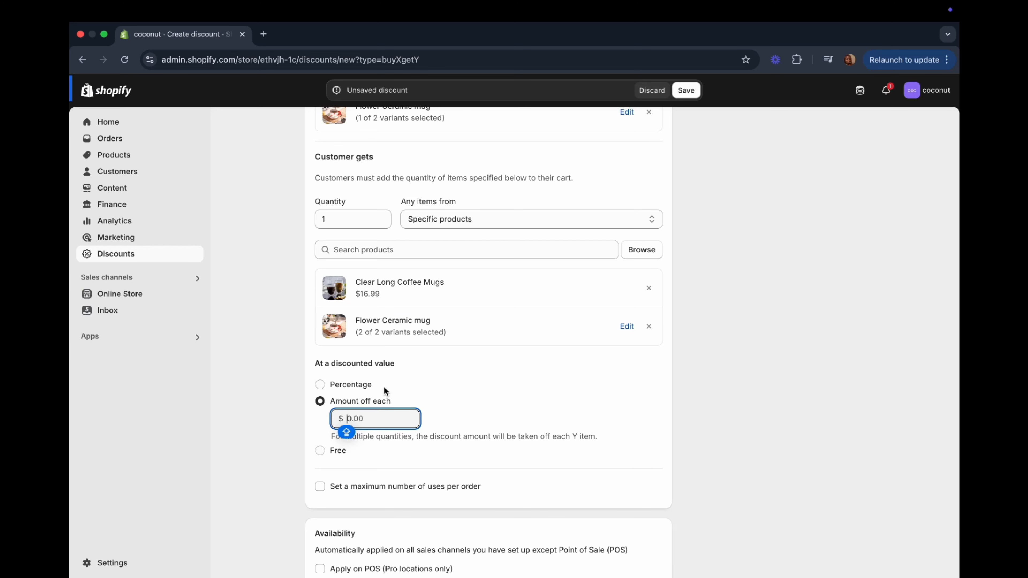
- Set the discounted value of the Customer gets items to Free
scroll(389, 362, "up", 10)
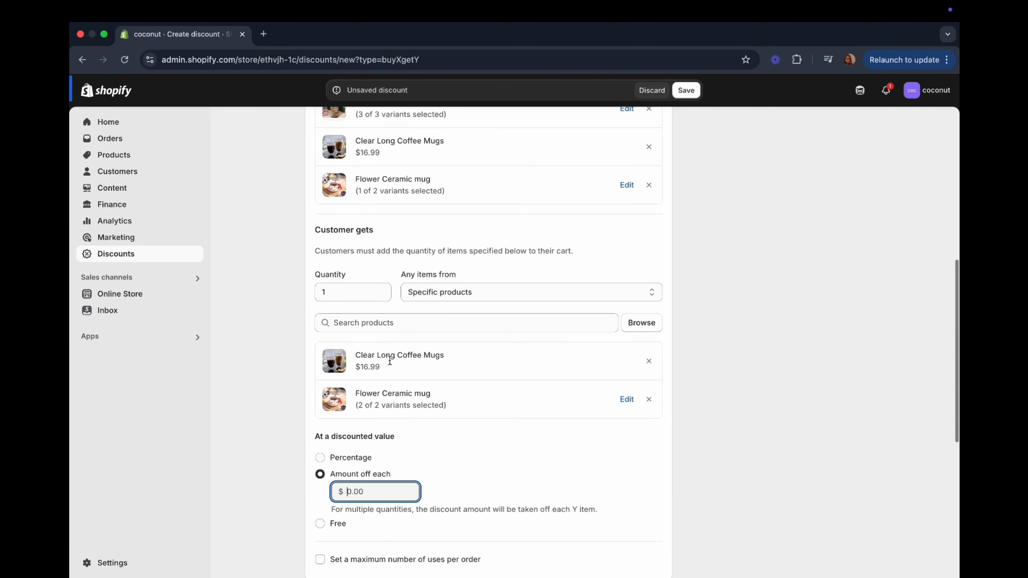
scroll(389, 363, "up", 3)
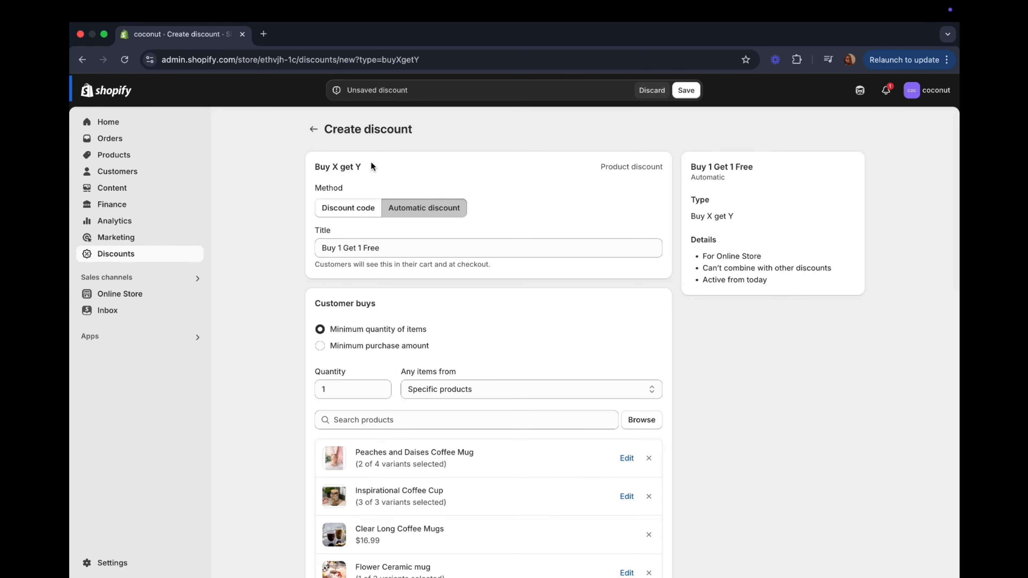
scroll(392, 267, "down", 19)
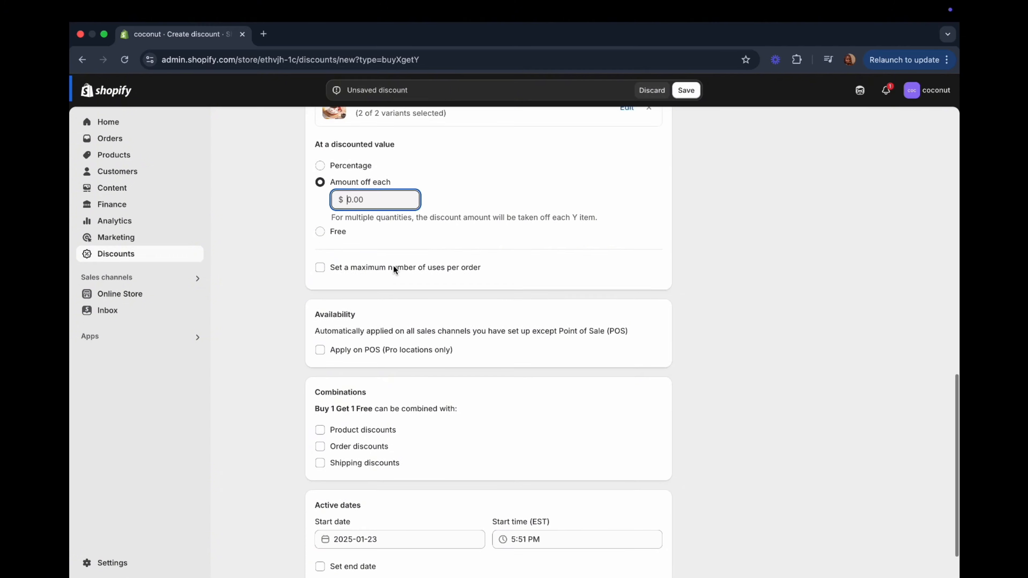
scroll(392, 266, "up", 5)
left_click(321, 424)
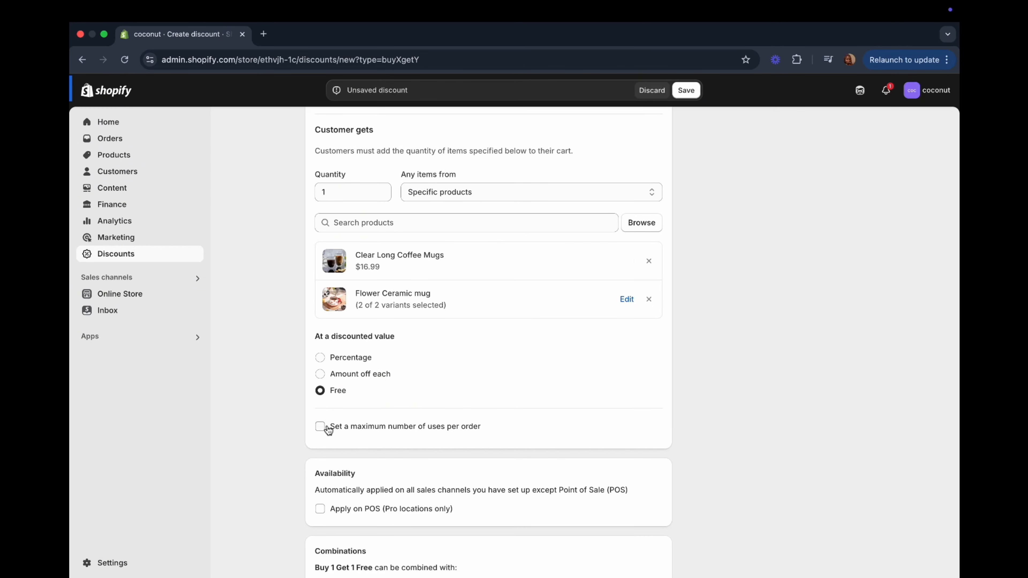
- Enable a maximum number of uses per order and set it to 1
scroll(328, 428, "down", 2)
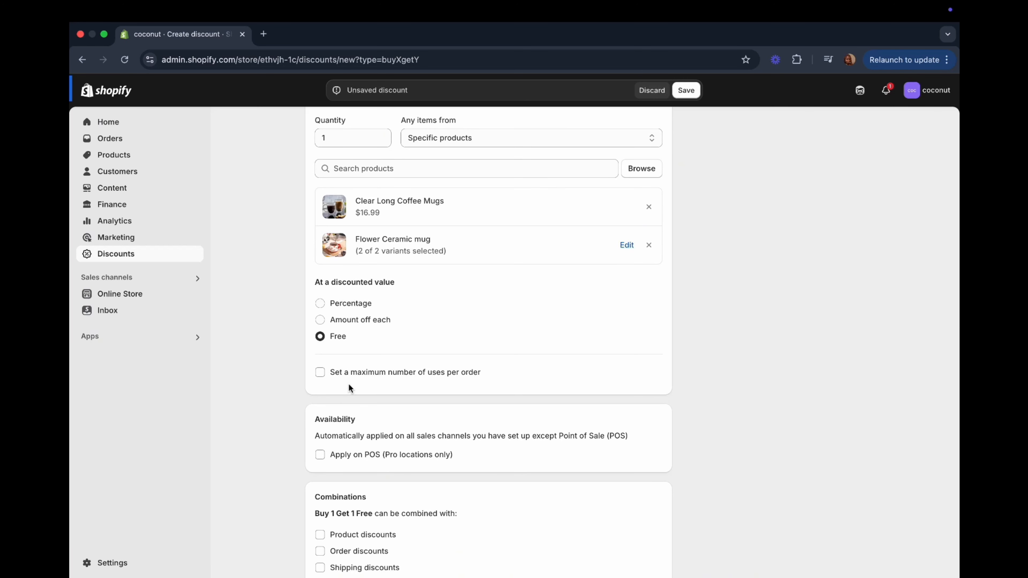
left_click(320, 372)
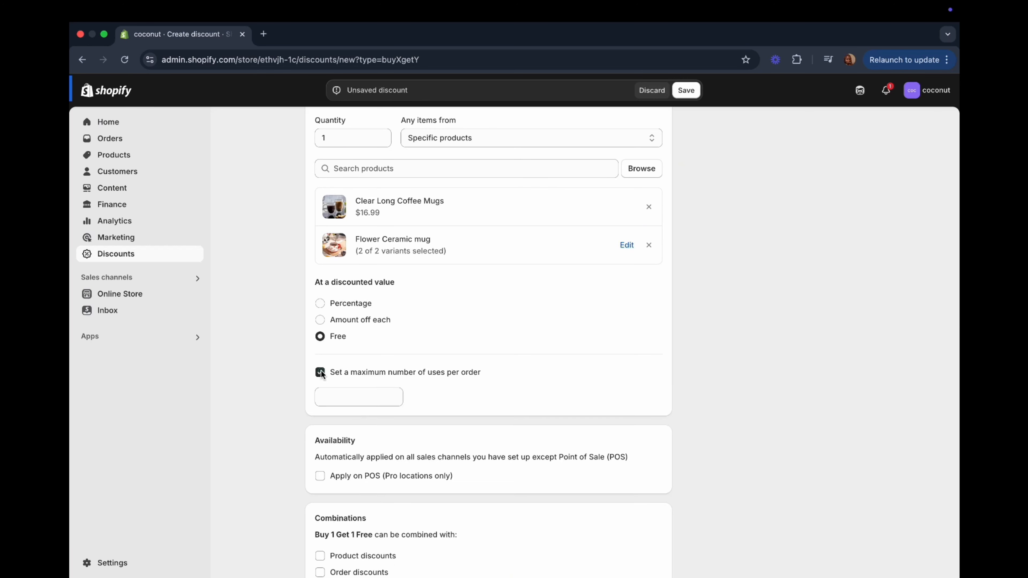
left_click(337, 397)
type("1")
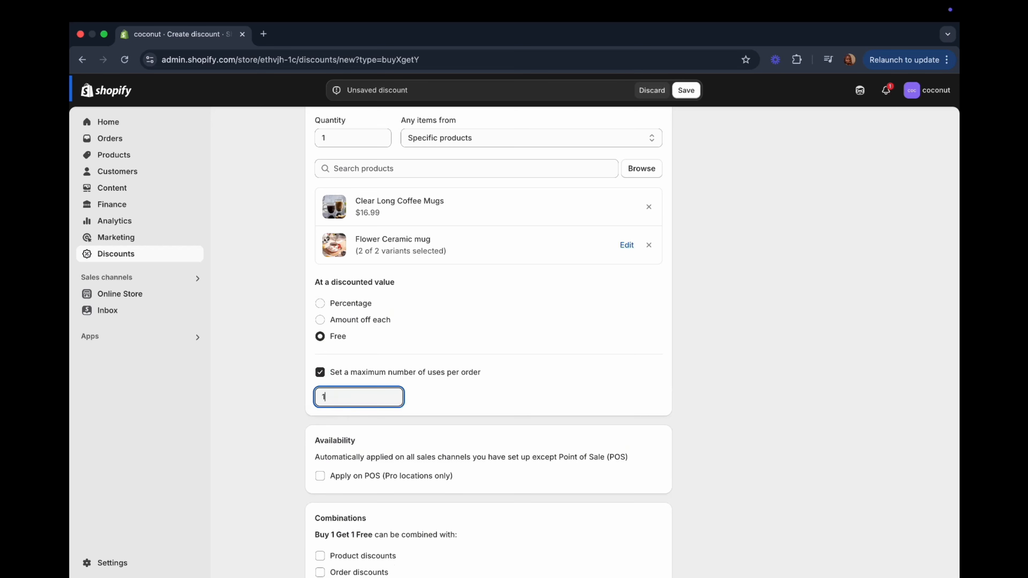
left_click(452, 397)
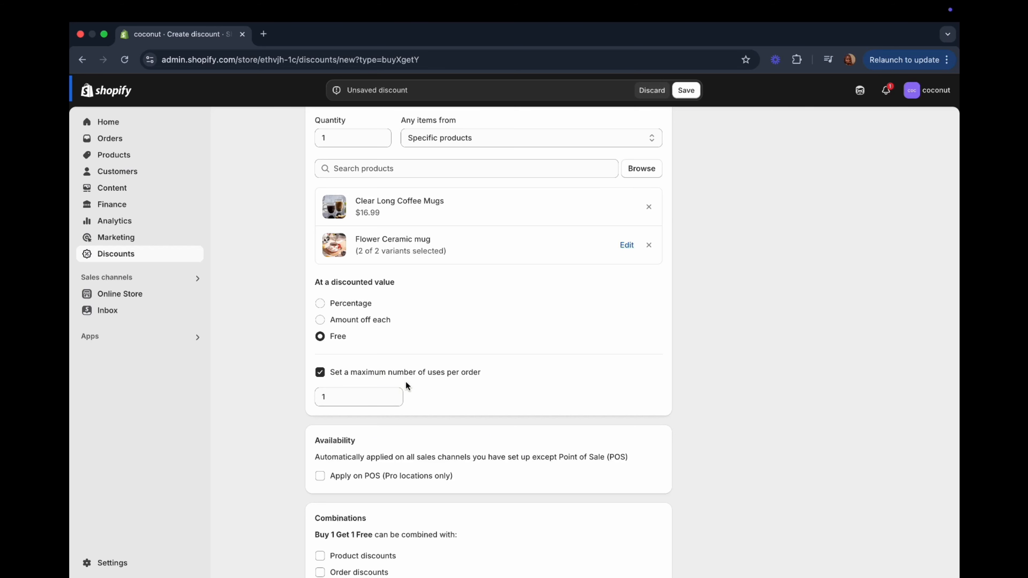
scroll(400, 384, "down", 5)
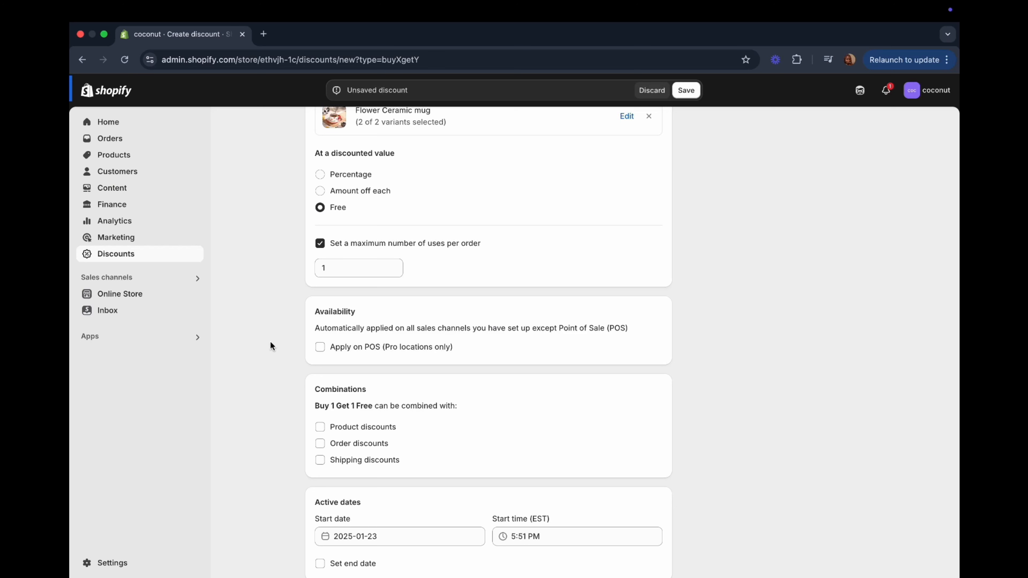
left_click(320, 347)
left_click(319, 348)
- Allow the Buy 1 Get 1 Free discount to combine with product discounts and order discounts
scroll(430, 460, "down", 2)
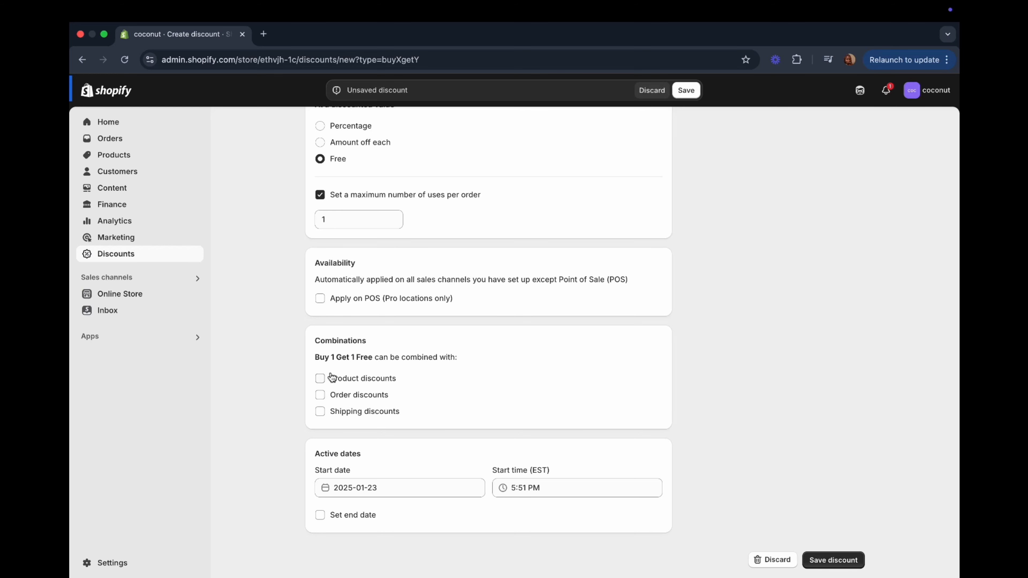
left_click(322, 377)
left_click(320, 418)
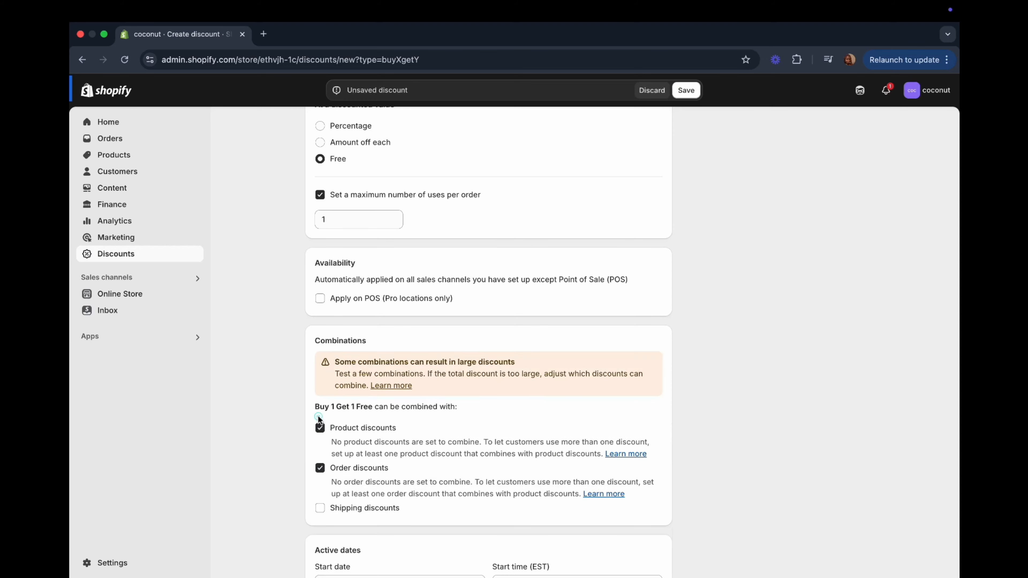
scroll(366, 408, "down", 2)
scroll(366, 408, "down", 1)
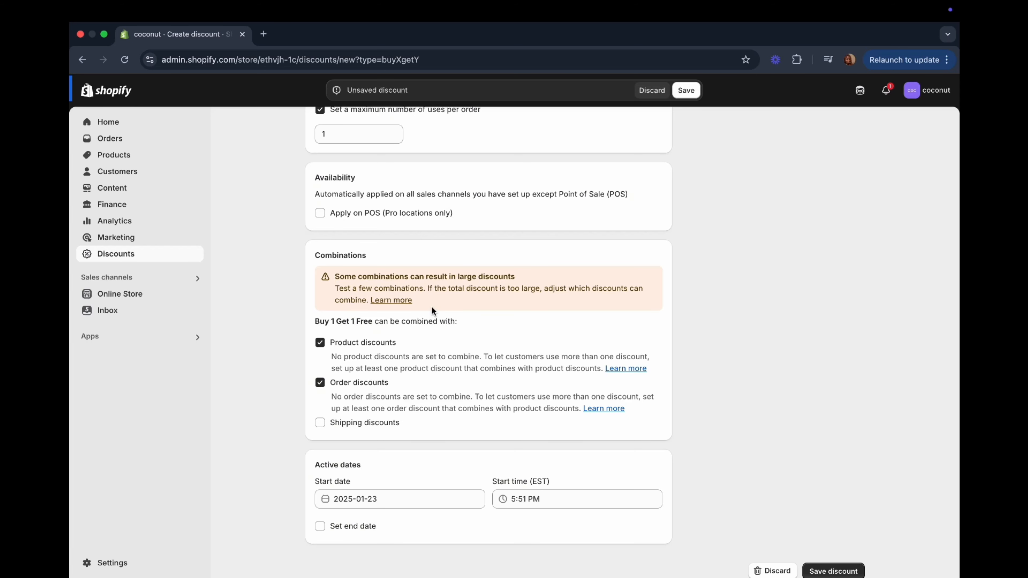
- Disallow combining the discount with product and order discounts, and set its start date to 2025-02-05
left_click(319, 343)
left_click(319, 371)
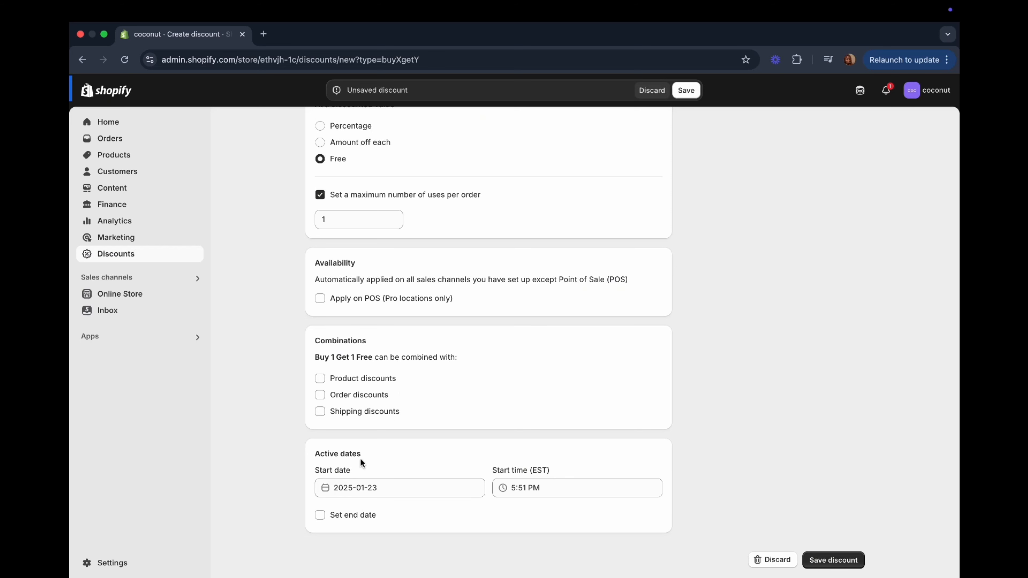
left_click(380, 489)
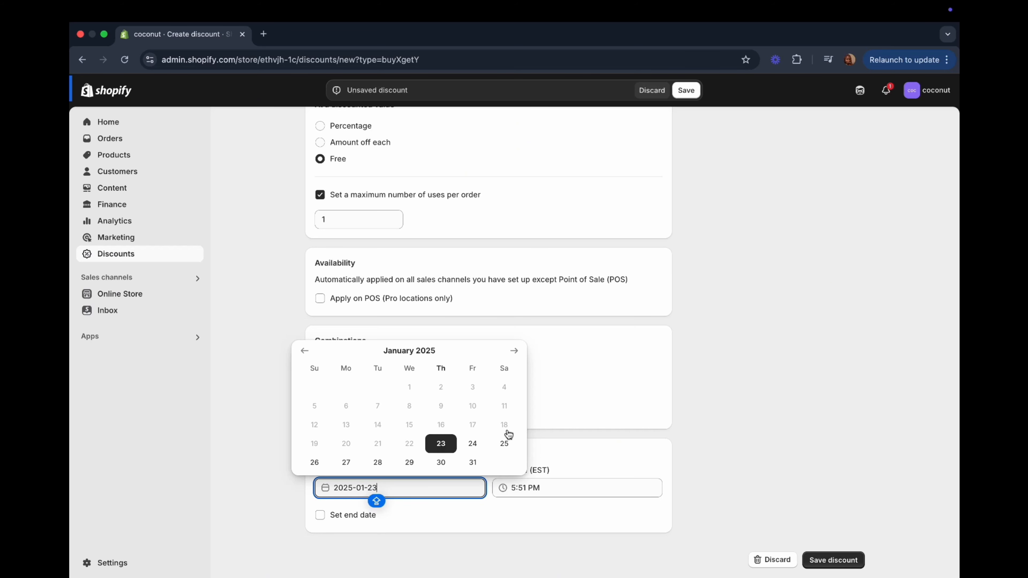
left_click(512, 351)
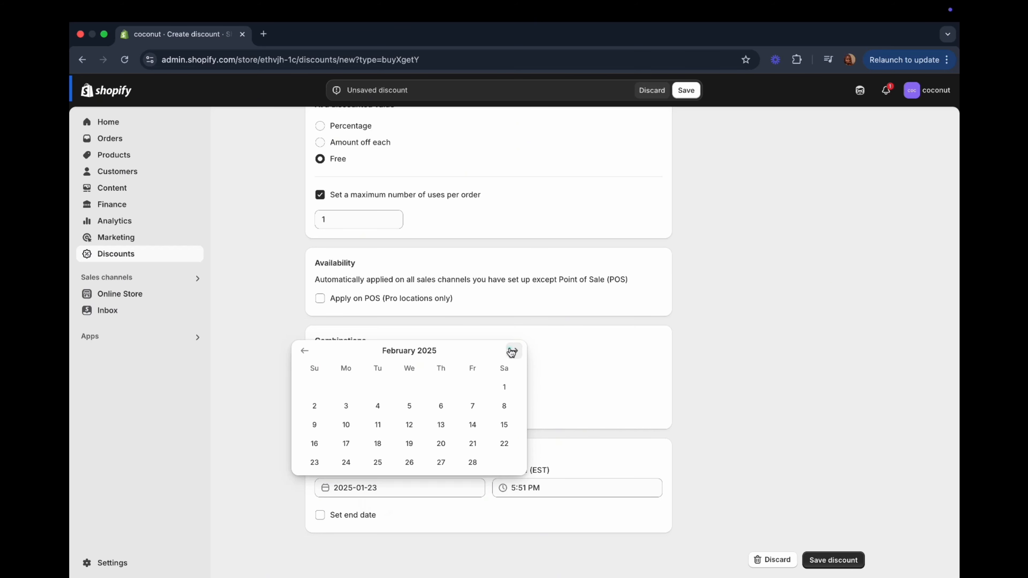
left_click(414, 407)
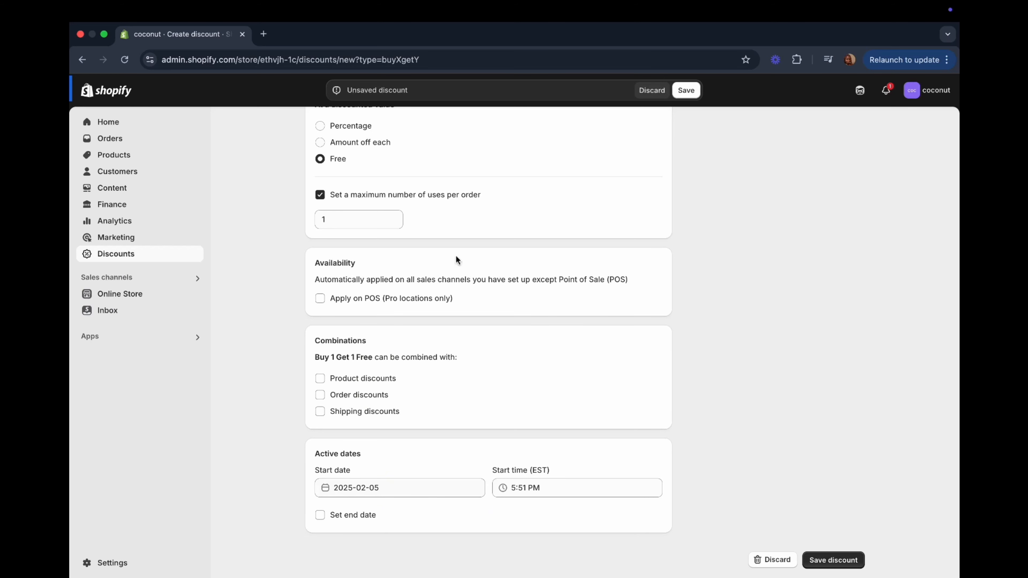
- Examine the start date calendar for January and February 2025 and the selectable start times
left_click(361, 487)
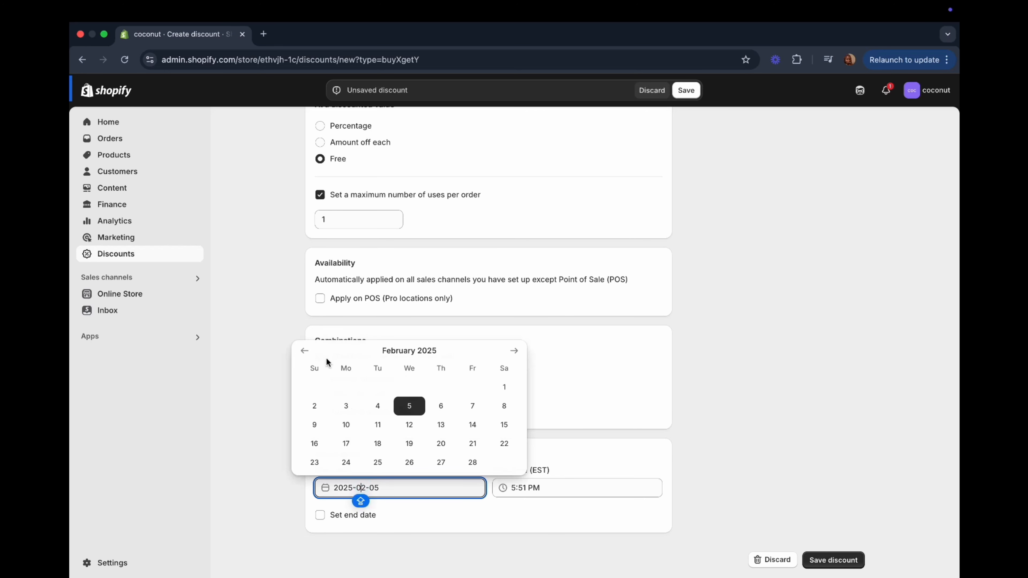
left_click(304, 351)
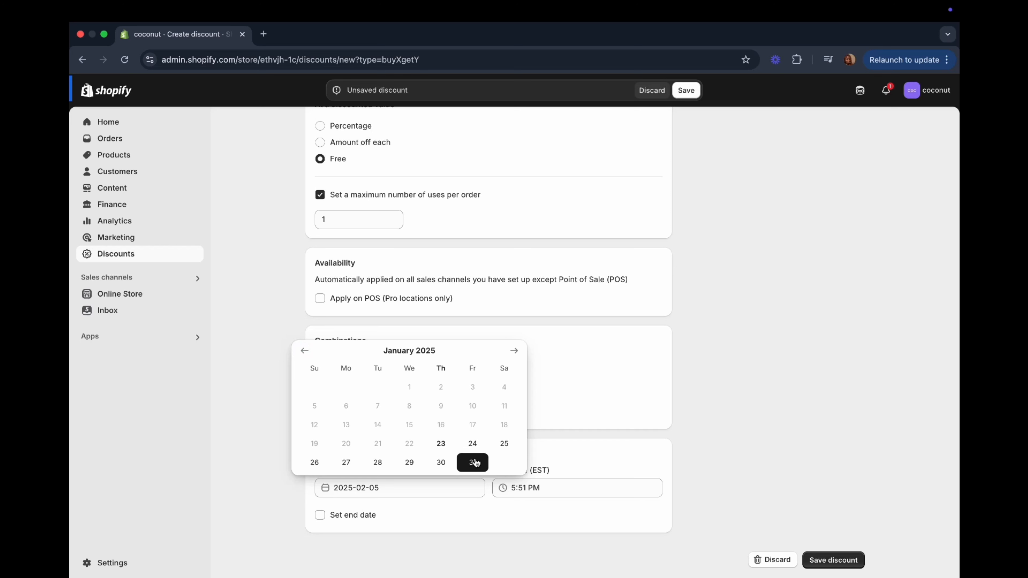
left_click(520, 351)
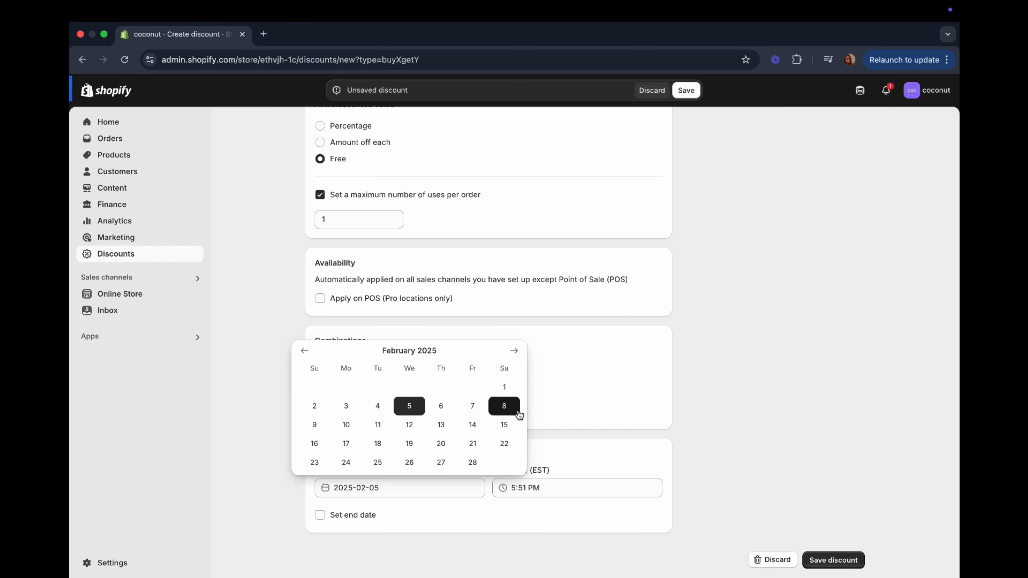
left_click(551, 485)
left_click(552, 485)
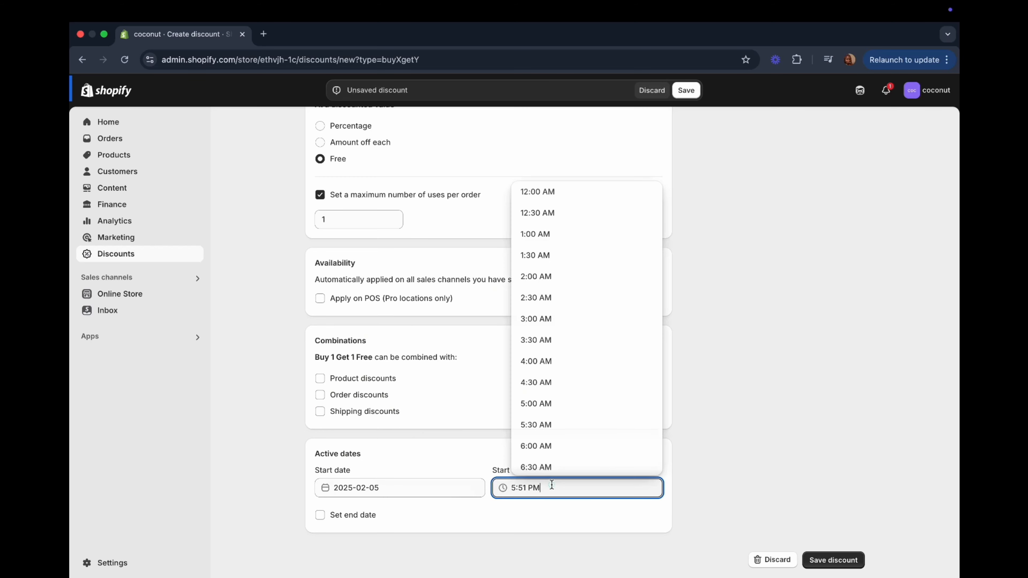
scroll(551, 378, "down", 10)
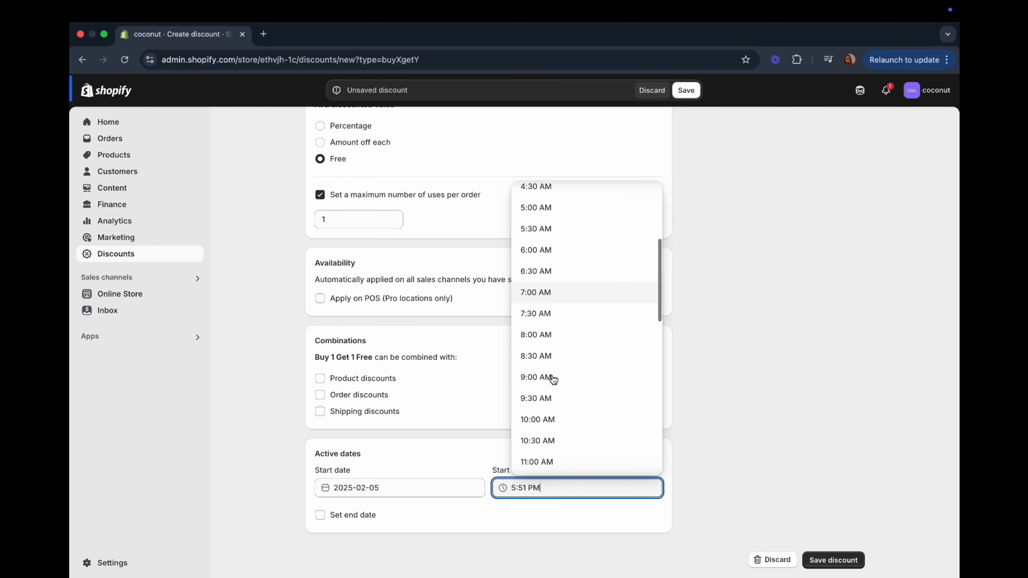
scroll(553, 379, "up", 10)
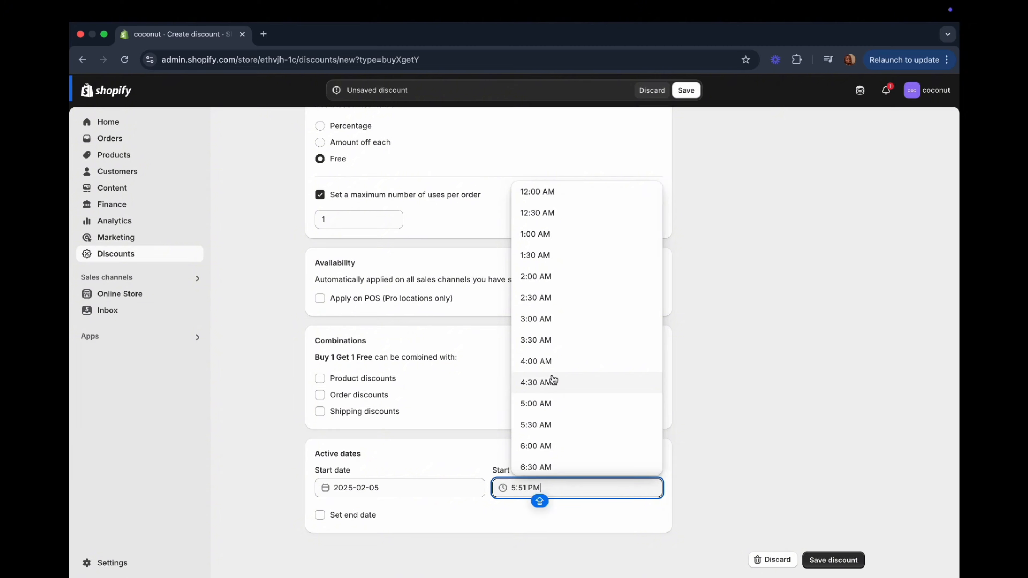
key("Caps_Lock")
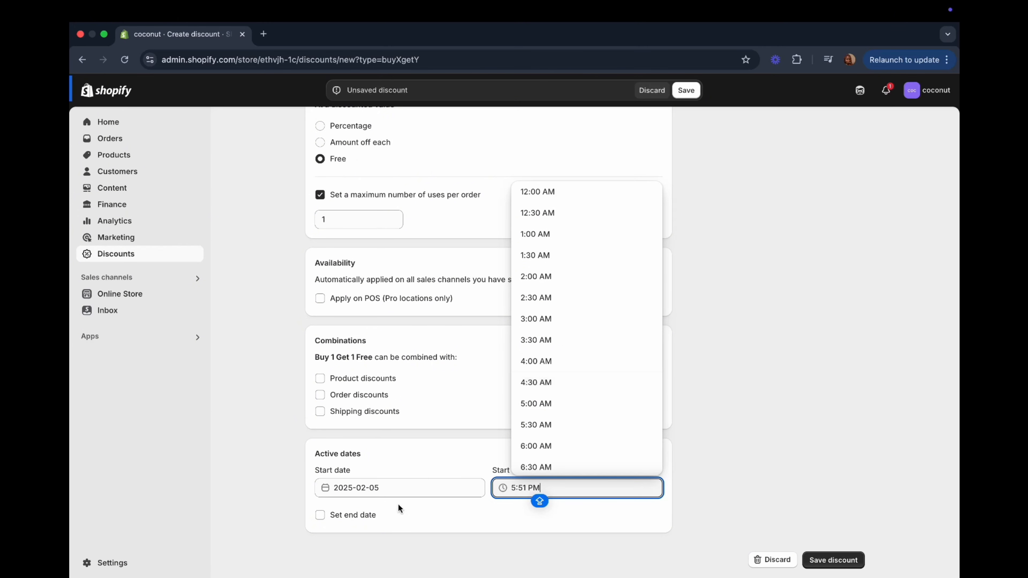
left_click(403, 512)
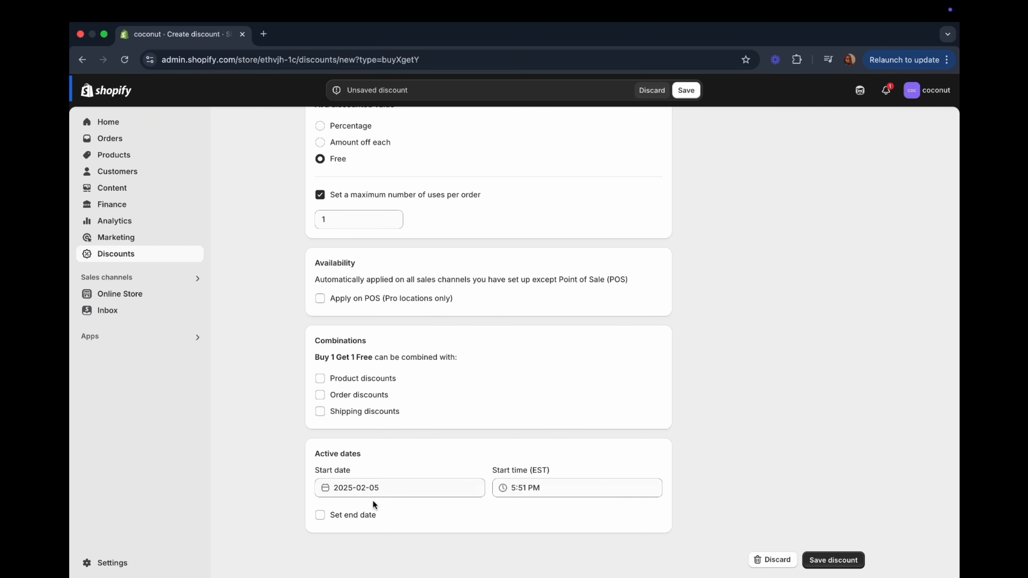
- Enable an end date for the discount and set it to 2025-02-28 at 6:00 AM
left_click(364, 515)
scroll(402, 522, "down", 2)
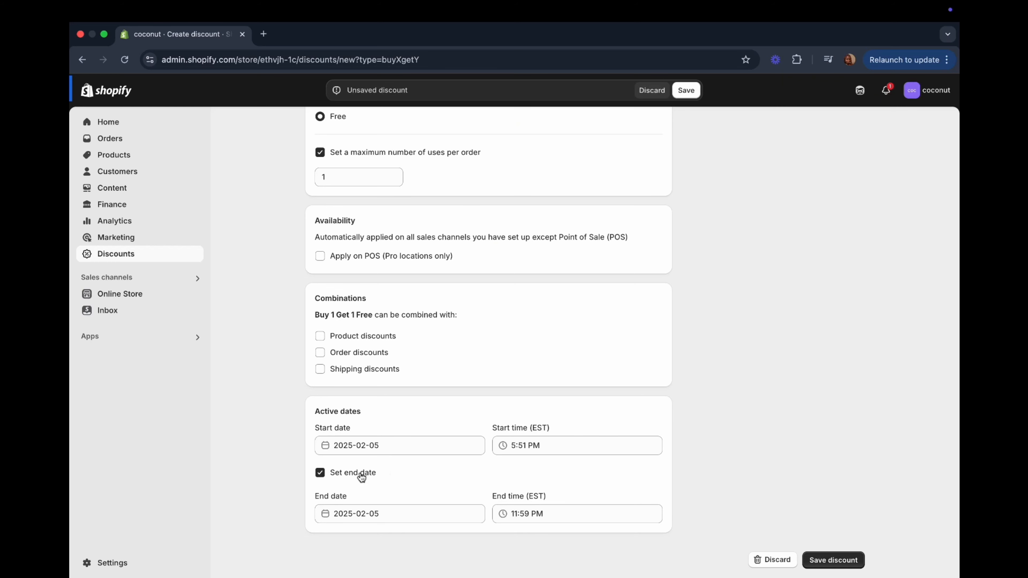
left_click(395, 513)
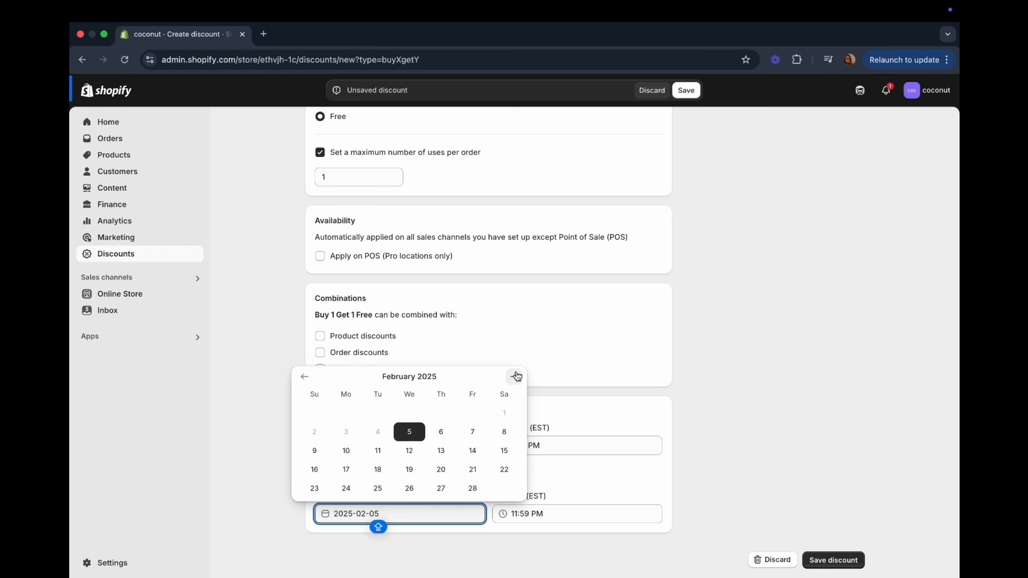
left_click(472, 488)
left_click(559, 520)
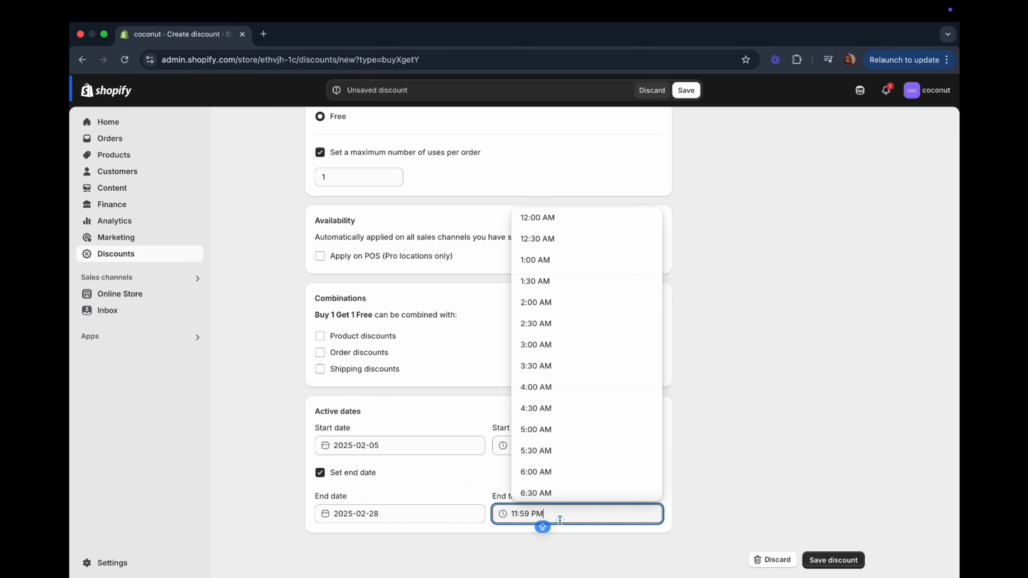
left_click(548, 473)
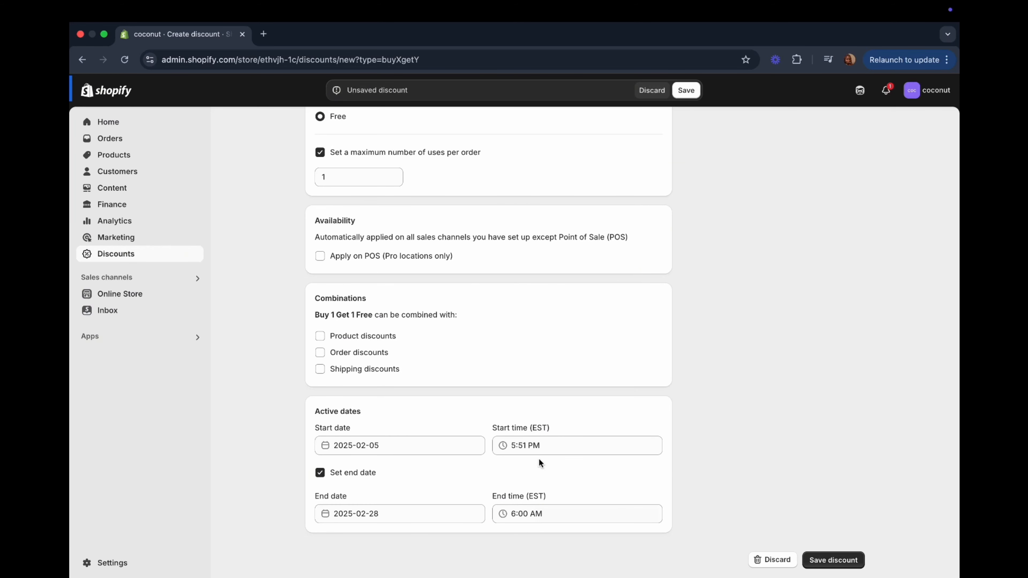
- Review the discount's summary, Customer buys and Customer gets products, usage limit, combinations and active dates
scroll(551, 471, "up", 3)
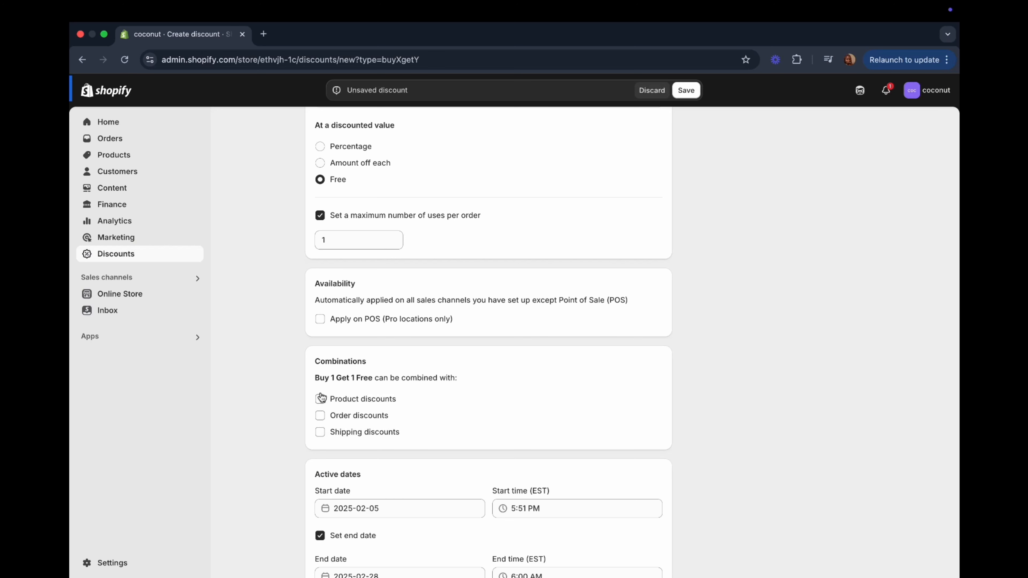
scroll(331, 387, "up", 7)
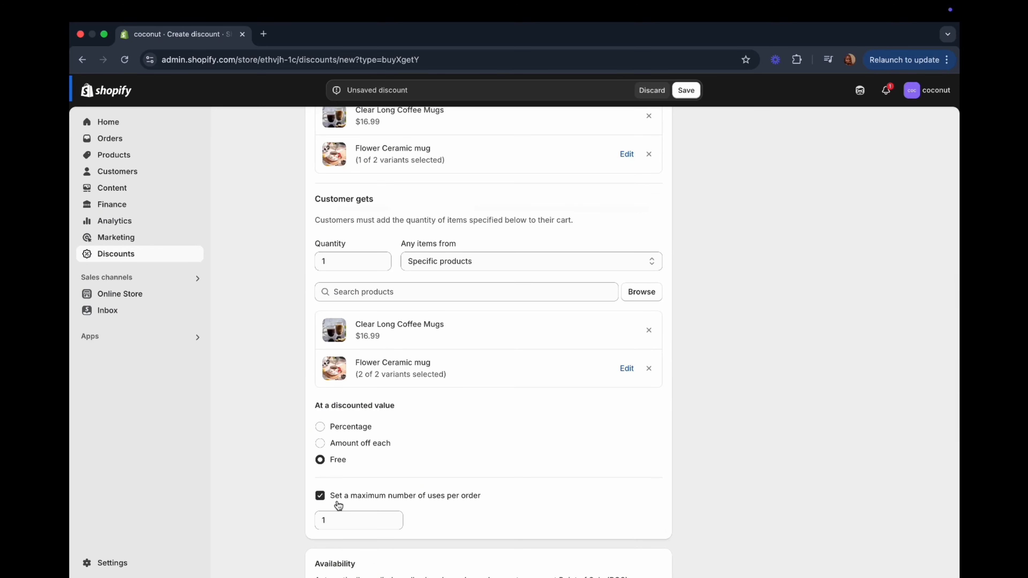
scroll(367, 512, "down", 2)
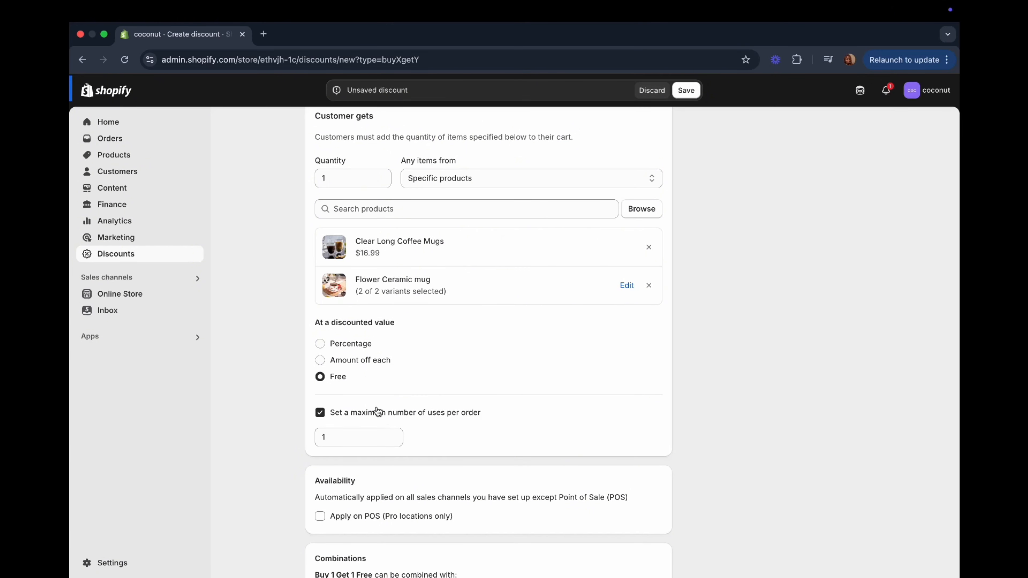
scroll(378, 411, "up", 15)
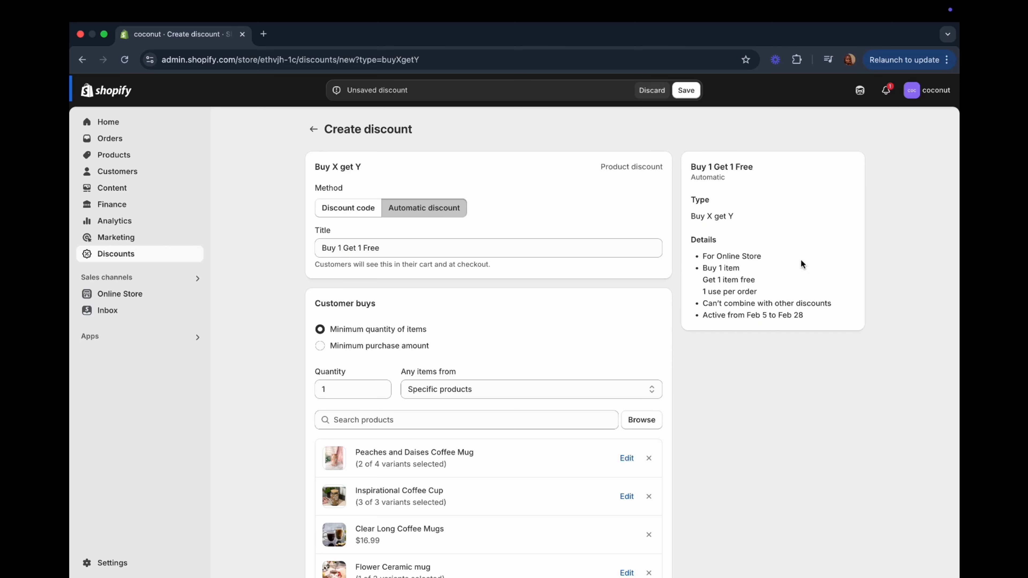
scroll(566, 255, "down", 5)
scroll(566, 256, "down", 8)
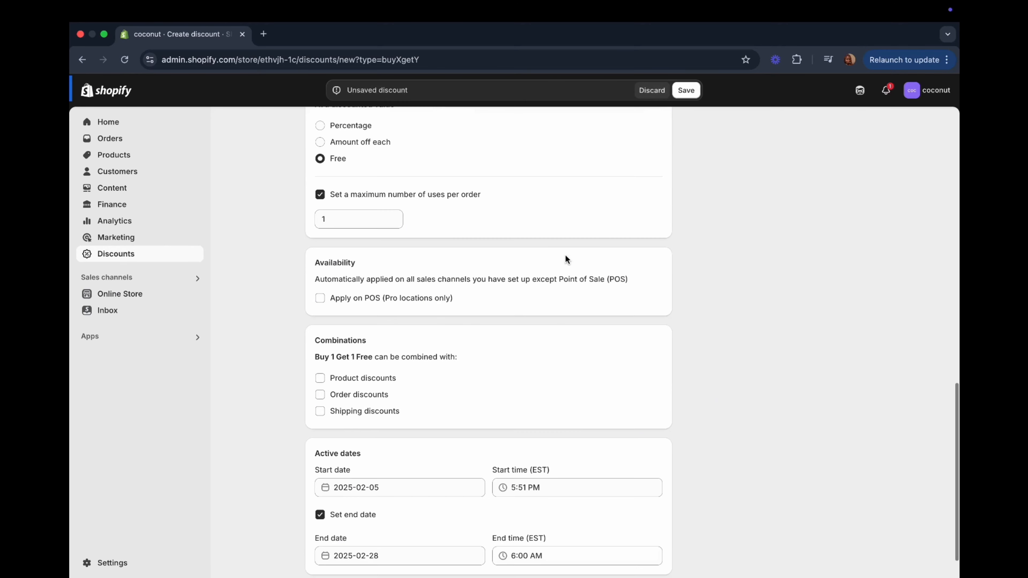
scroll(565, 255, "up", 15)
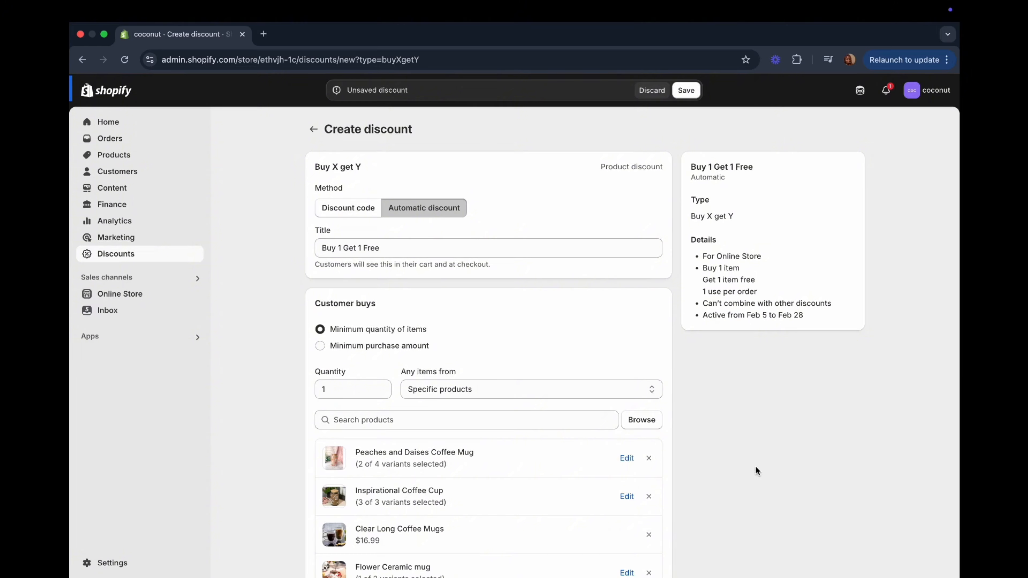
scroll(769, 476, "down", 2)
scroll(775, 474, "down", 10)
scroll(775, 474, "up", 12)
- Save the Buy 1 Get 1 Free discount and return to the discounts list
left_click(683, 91)
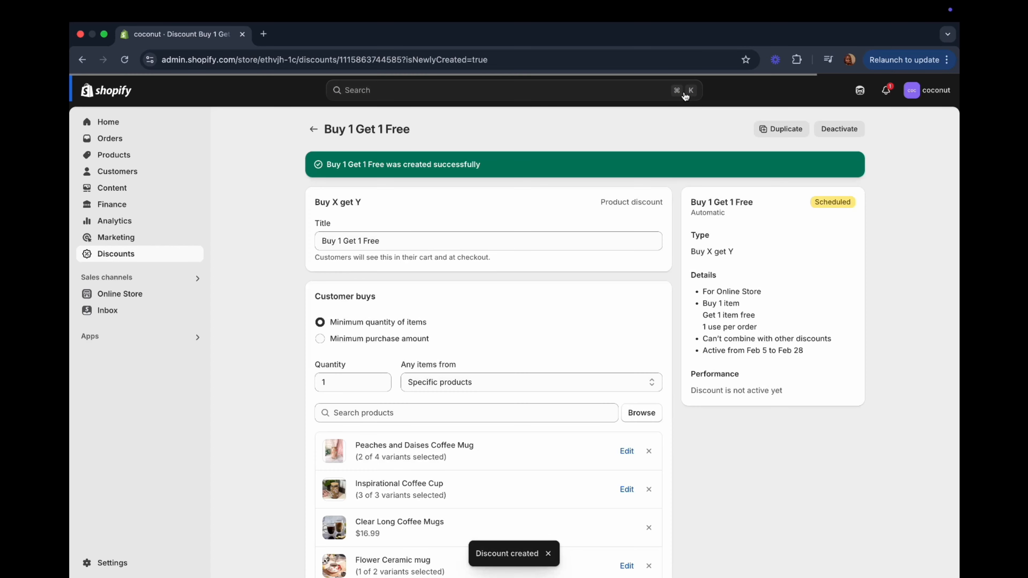
scroll(507, 263, "down", 3)
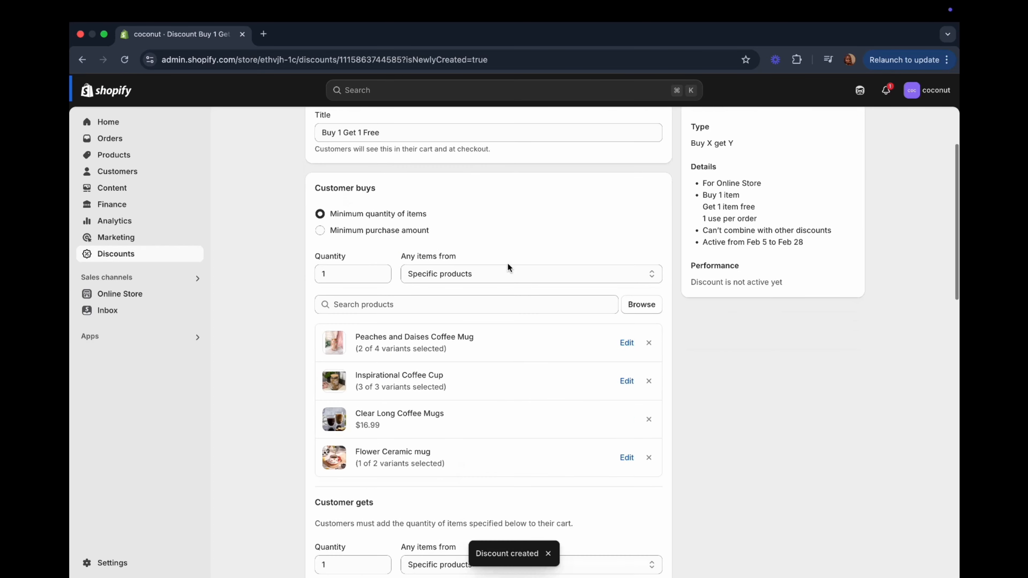
scroll(507, 263, "up", 3)
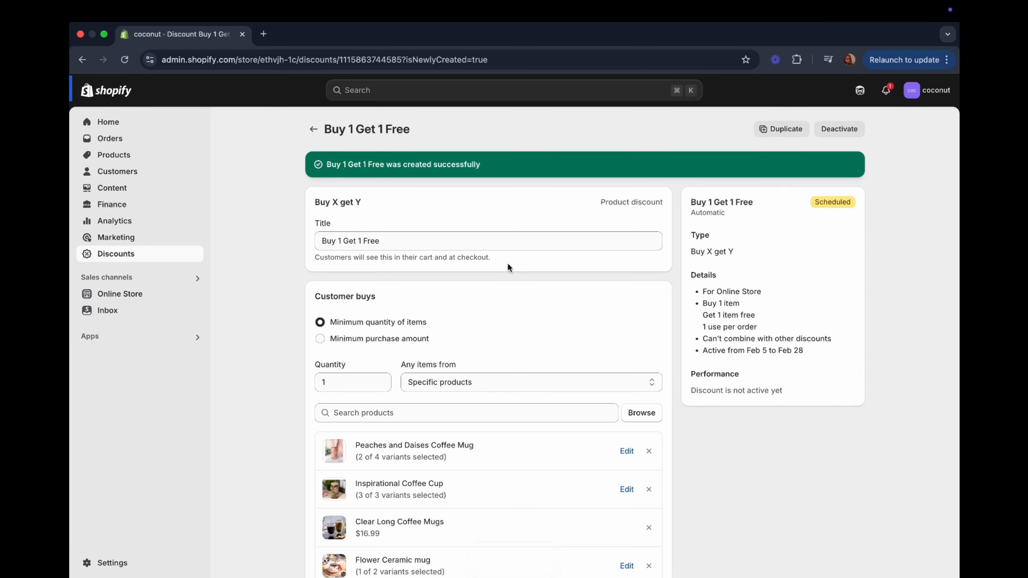
left_click(314, 131)
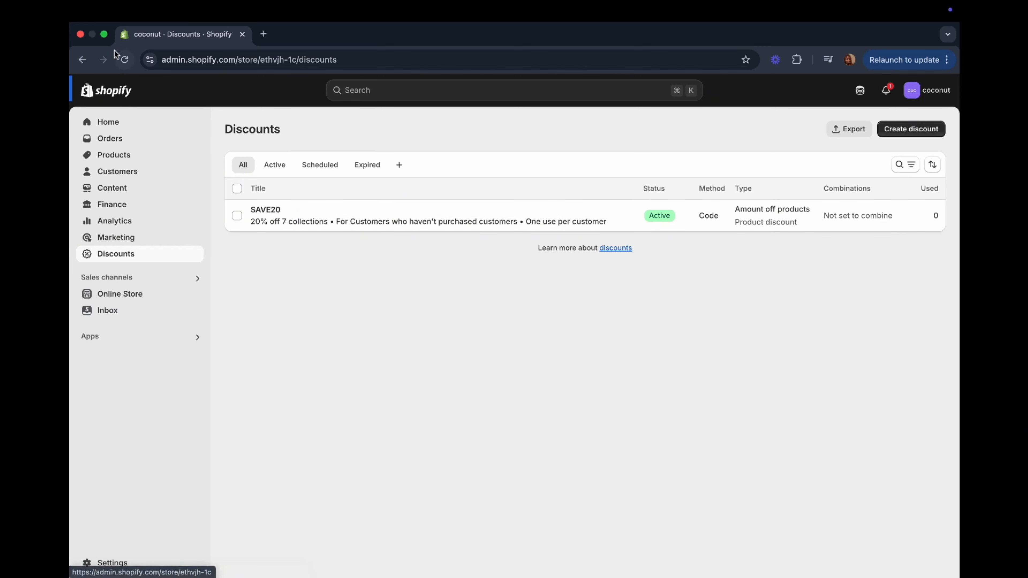
- Check the available discount types without creating a new discount, and reload the discounts list
left_click(911, 129)
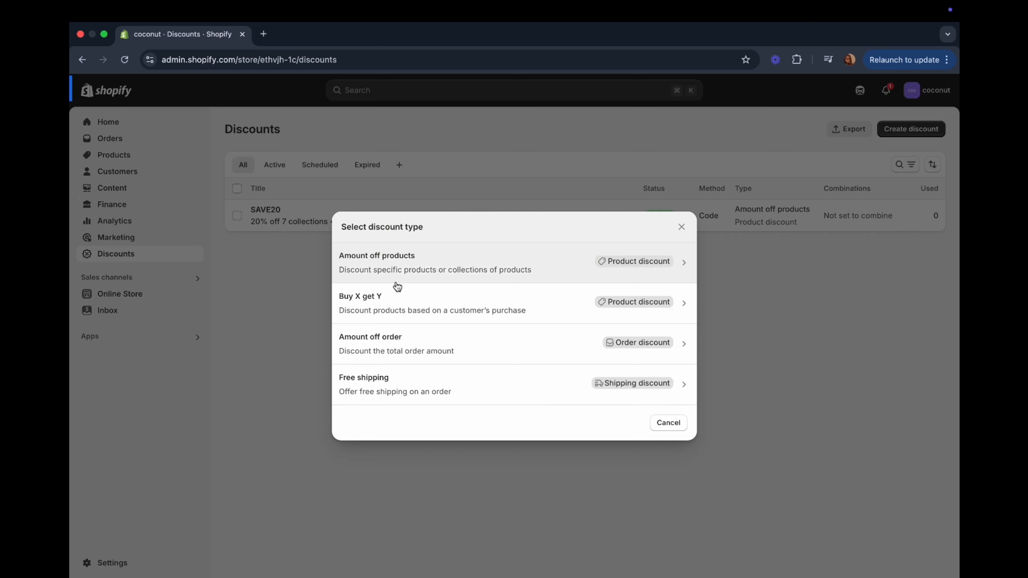
left_click(682, 227)
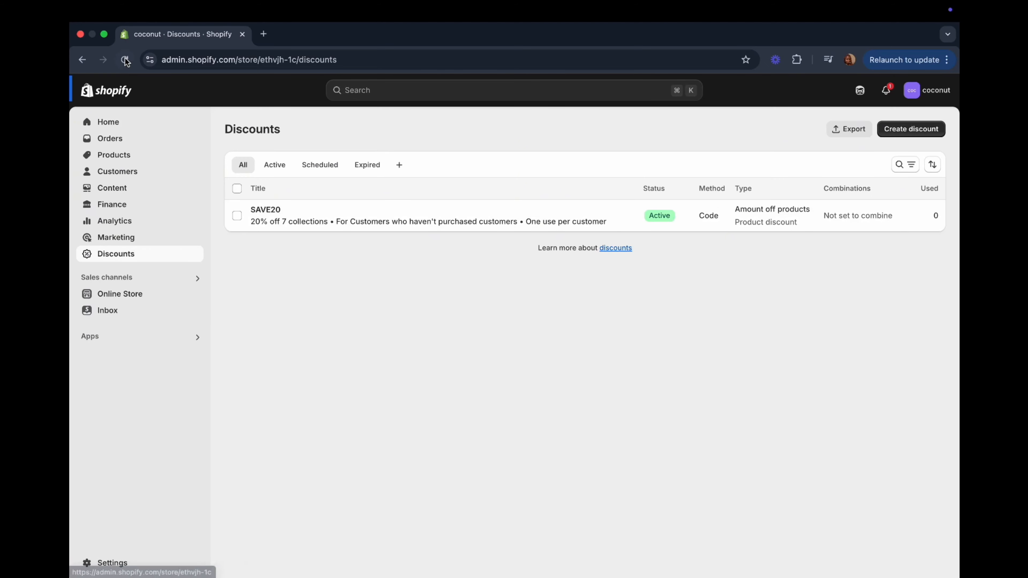
key("super+r")
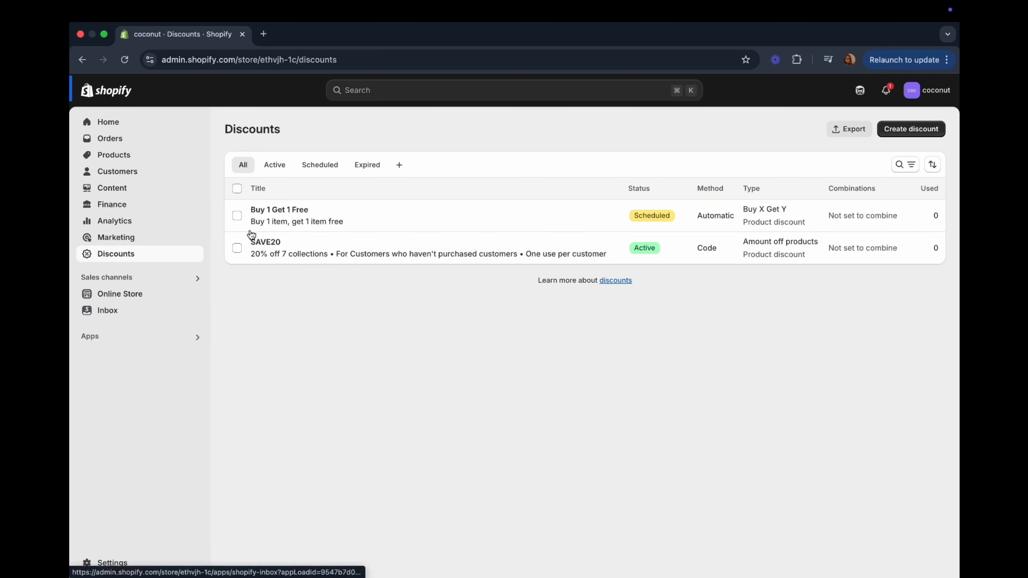
- View the discounts filtered by active, scheduled and expired status
left_click(277, 170)
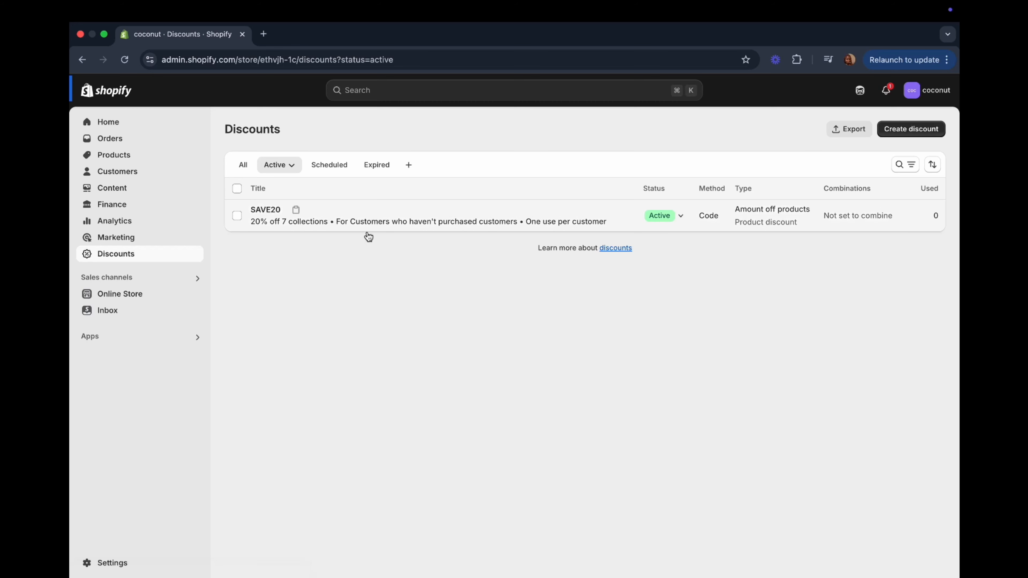
left_click(329, 164)
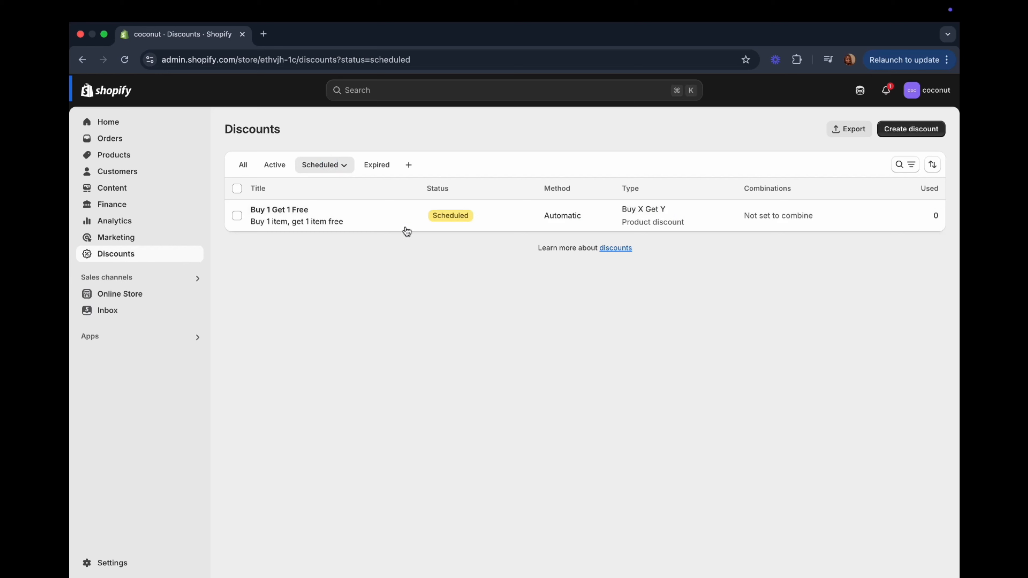
left_click(382, 165)
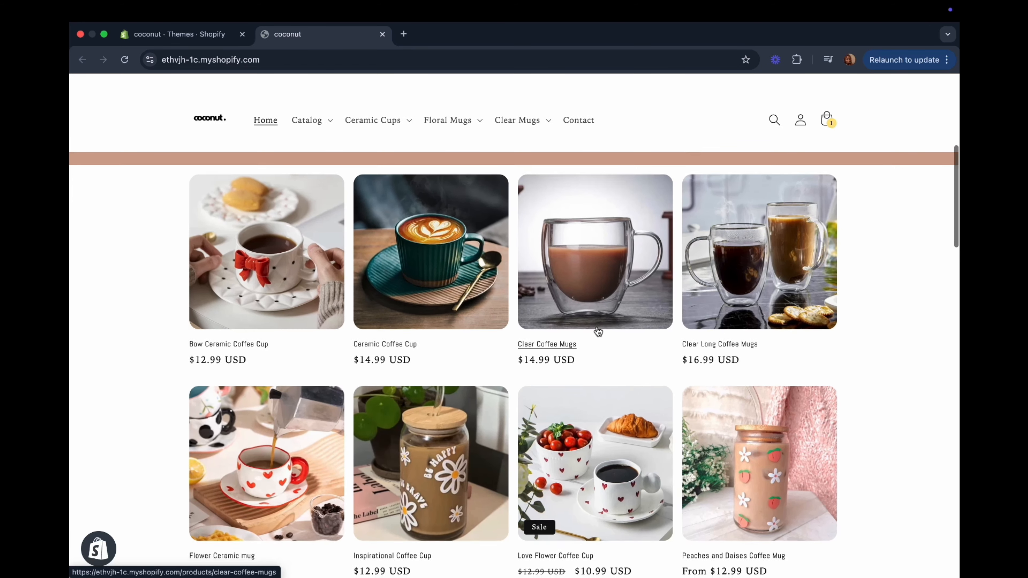
- Look through the online store's home page, from the product grid down to the e-mail subscription section
scroll(598, 331, "down", 5)
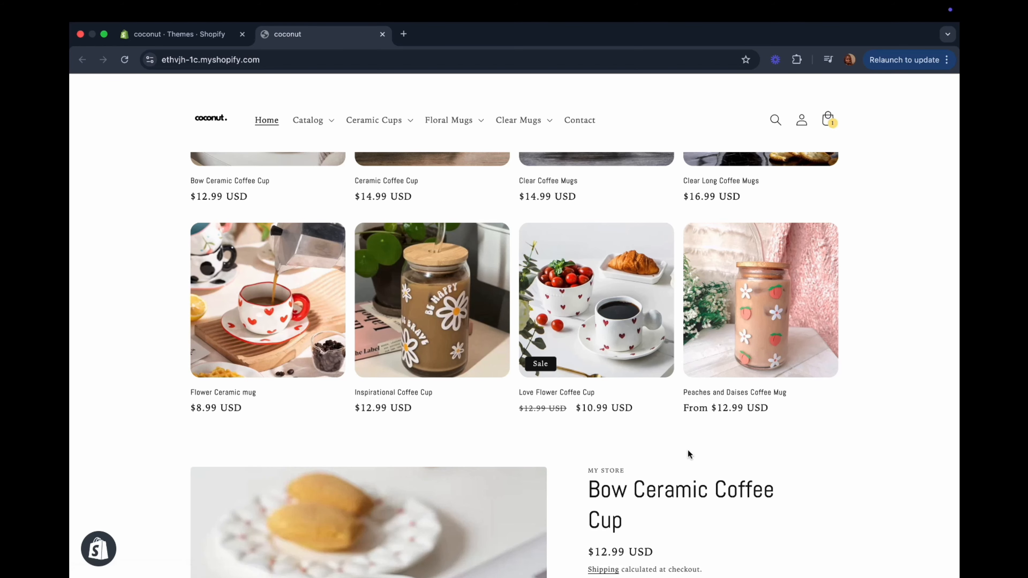
scroll(688, 449, "down", 10)
scroll(688, 448, "up", 1)
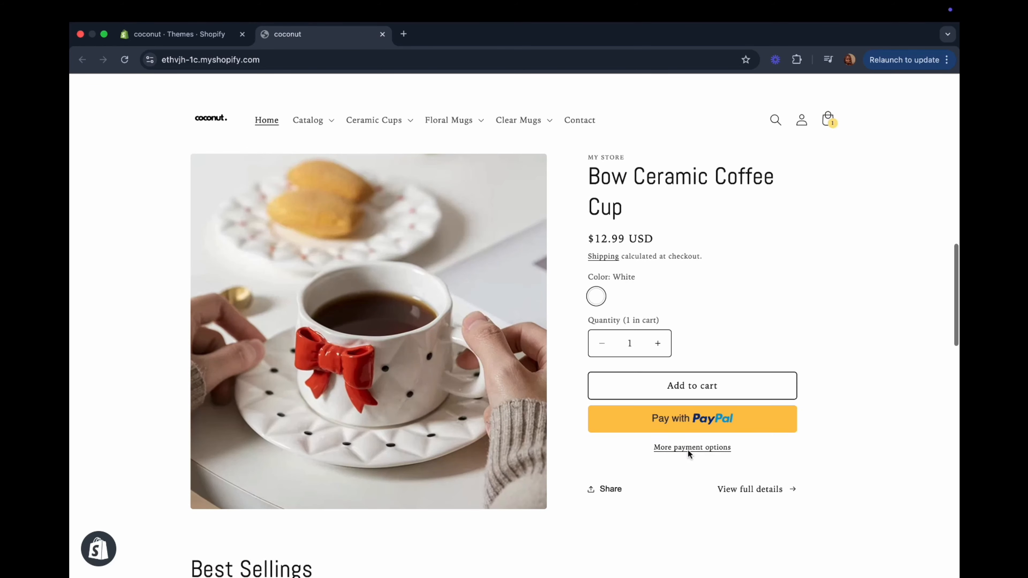
scroll(688, 450, "down", 7)
scroll(693, 463, "down", 15)
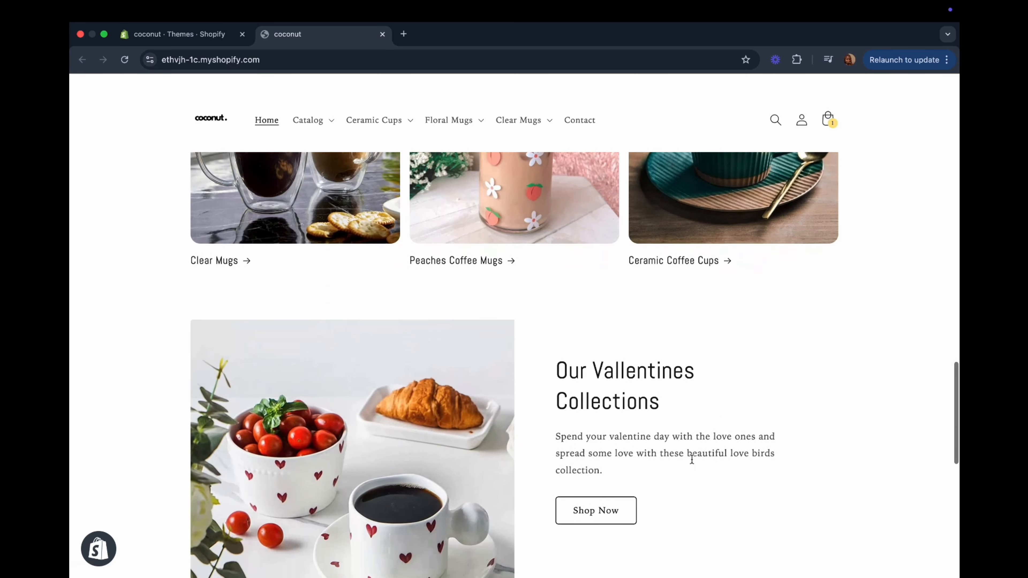
scroll(691, 460, "down", 5)
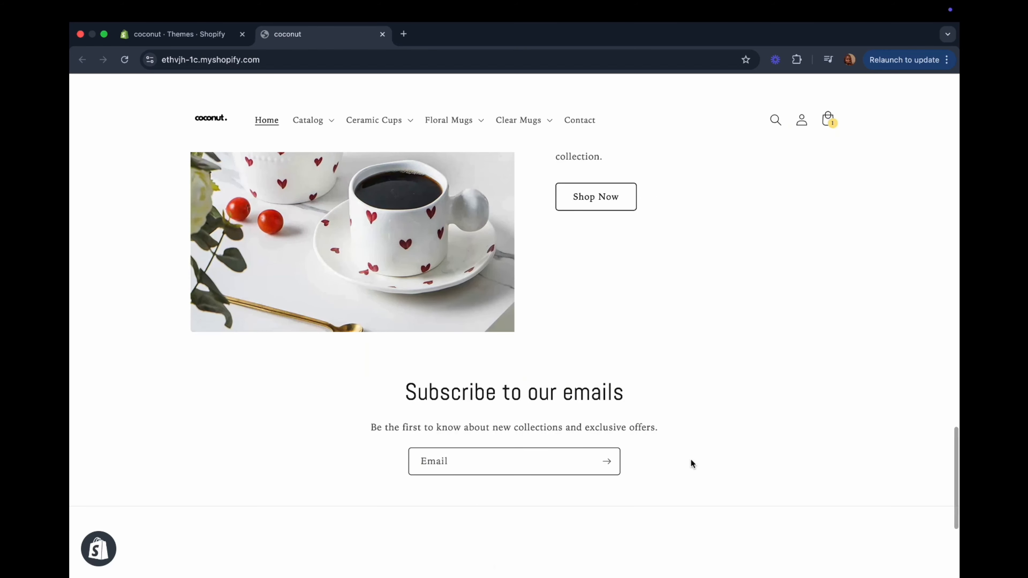